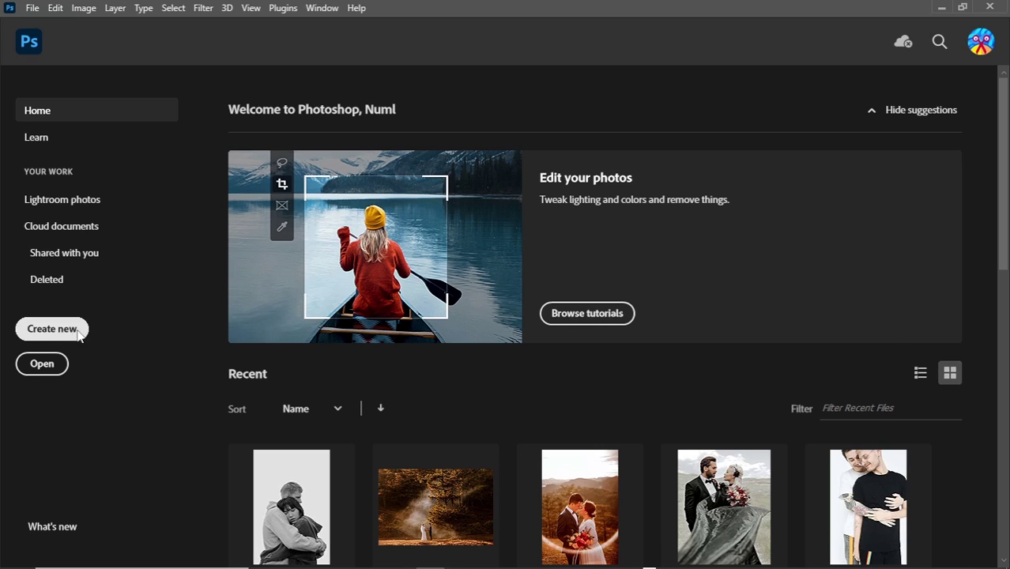
Step: Create a new 2000 × 3000 px document, hide the guides and fit the canvas on screen
{"action": "left_click", "coordinate": [79, 332]}
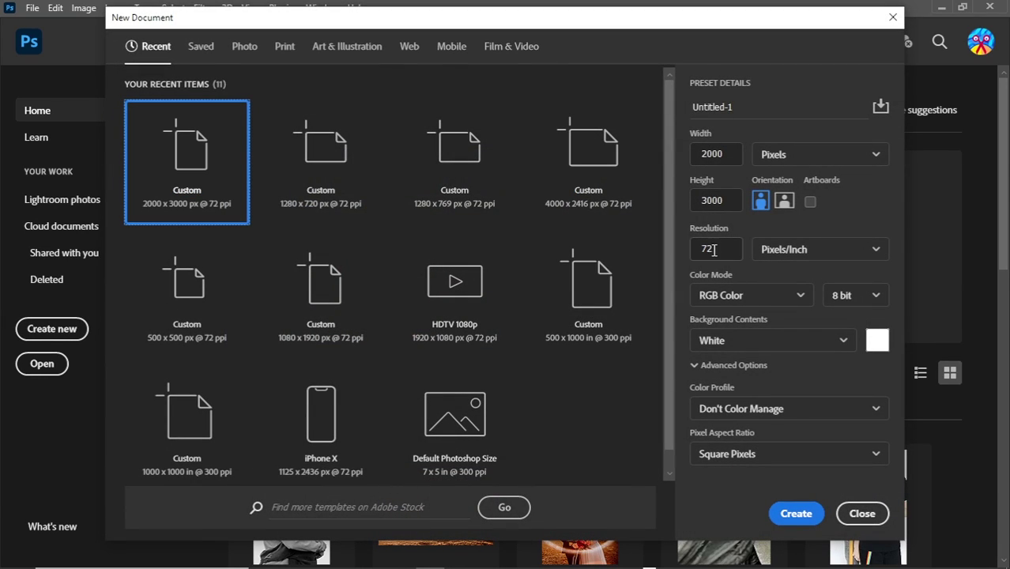
{"action": "left_click", "coordinate": [796, 513]}
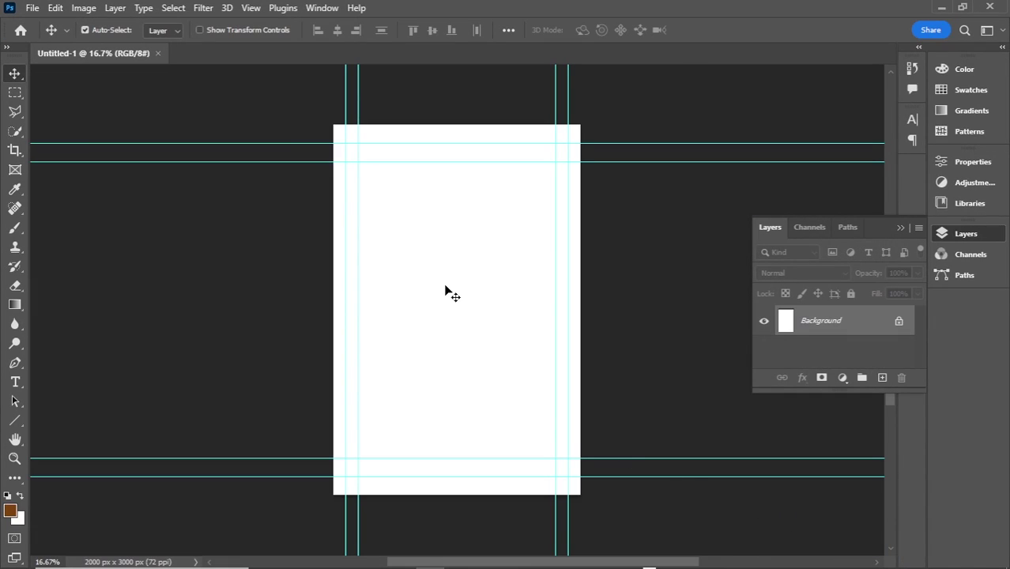
{"action": "key", "text": "ctrl+semicolon"}
{"action": "key", "text": "ctrl+0"}
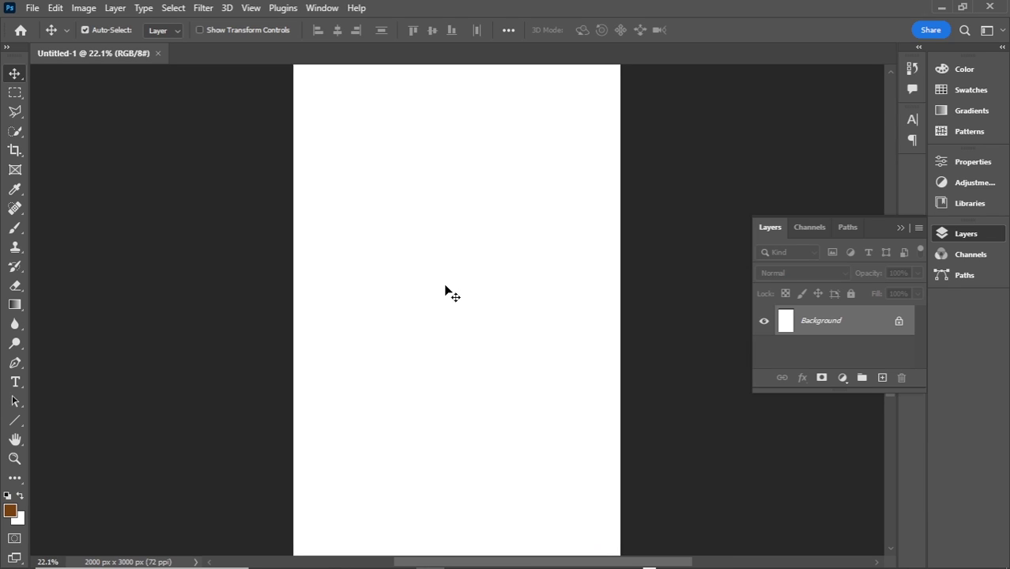
Step: Place the couple-with-bouquet photo from its folder onto the canvas
{"action": "left_click", "coordinate": [315, 555]}
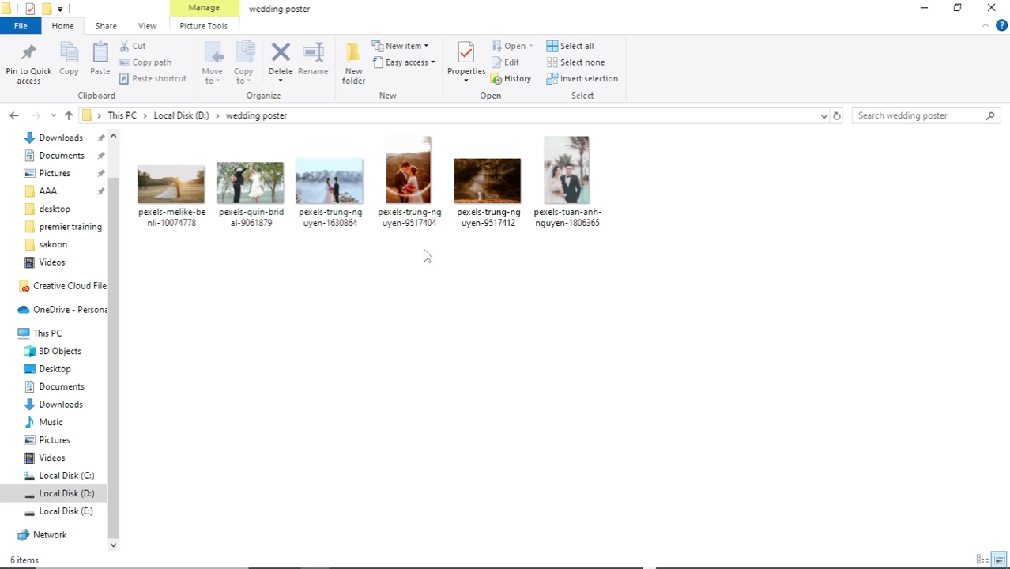
{"action": "left_click", "coordinate": [405, 180]}
{"action": "left_click_drag", "start_coordinate": [405, 181], "coordinate": [445, 336]}
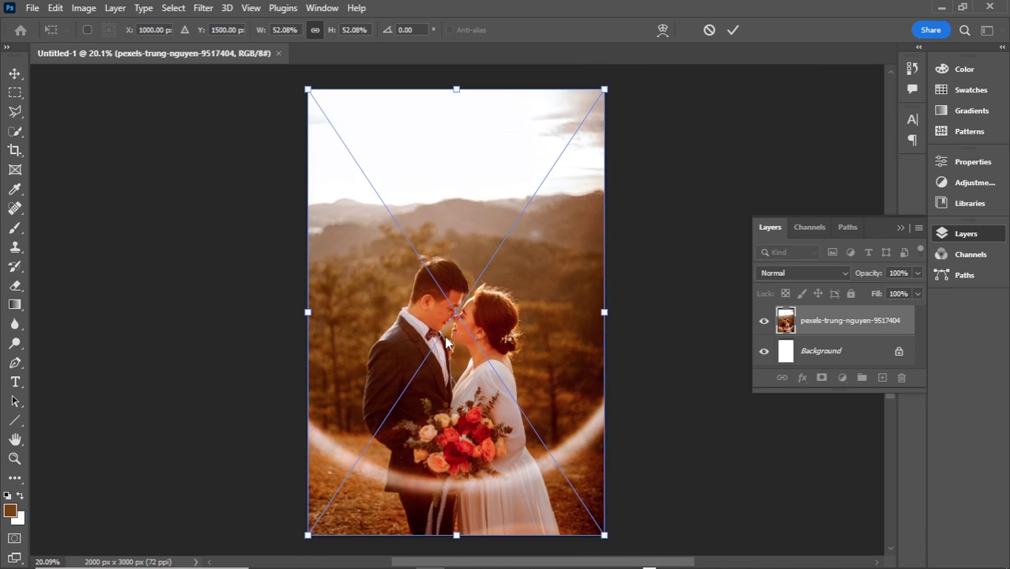
Step: Stretch the couple photo over the full canvas, rename its layer 'wedding', and duplicate it
{"action": "left_click_drag", "start_coordinate": [455, 515], "coordinate": [454, 543]}
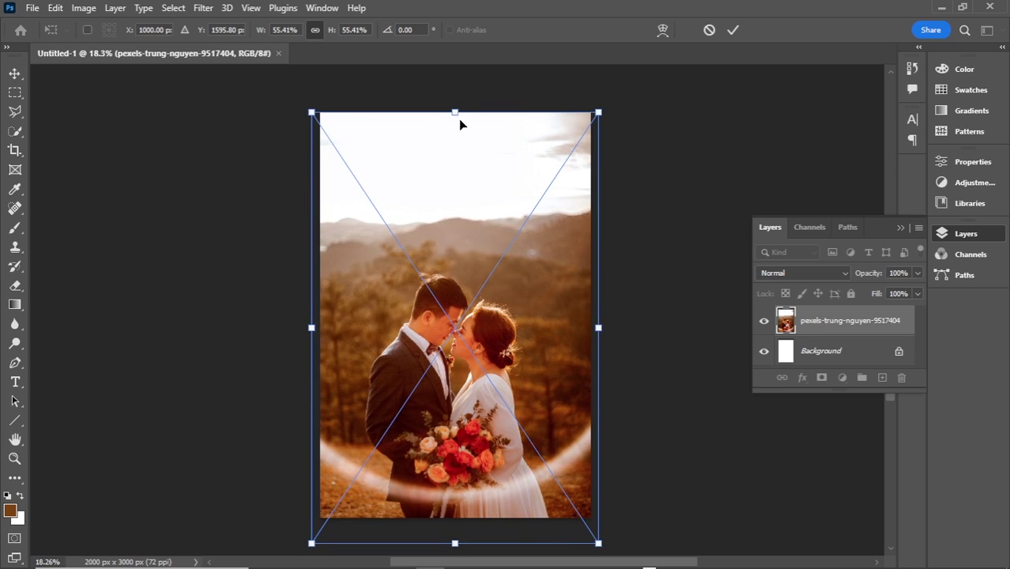
{"action": "left_click_drag", "start_coordinate": [455, 112], "coordinate": [455, 104]}
{"action": "left_click", "coordinate": [734, 32]}
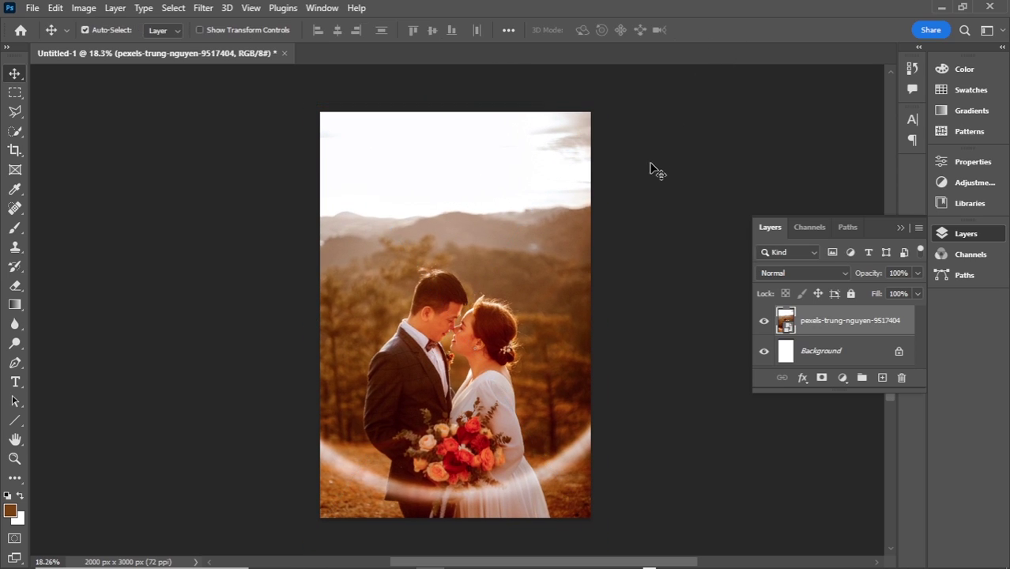
{"action": "key", "text": "ctrl+plus"}
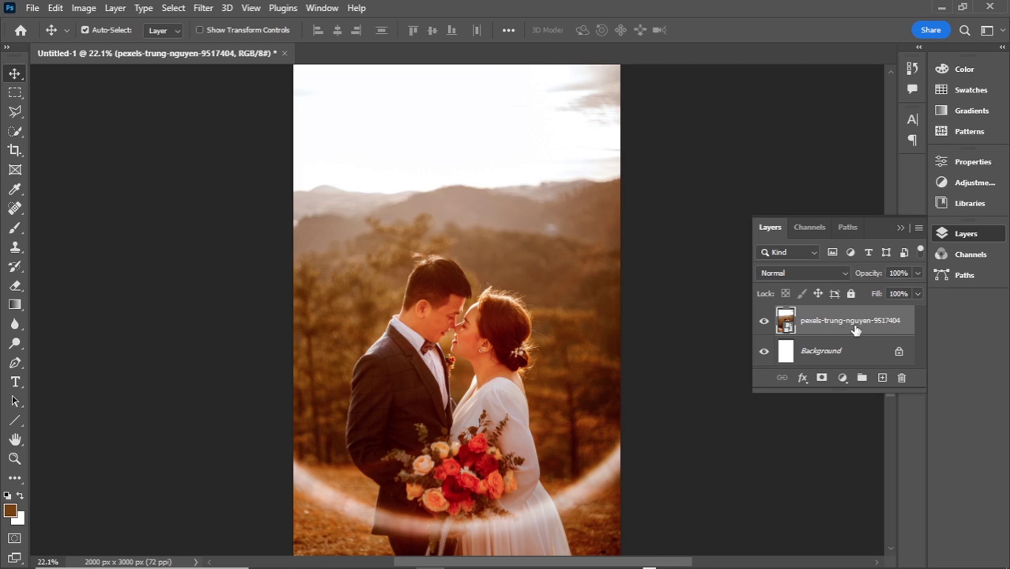
{"action": "type", "text": "wedding"}
{"action": "key", "text": "ctrl+j"}
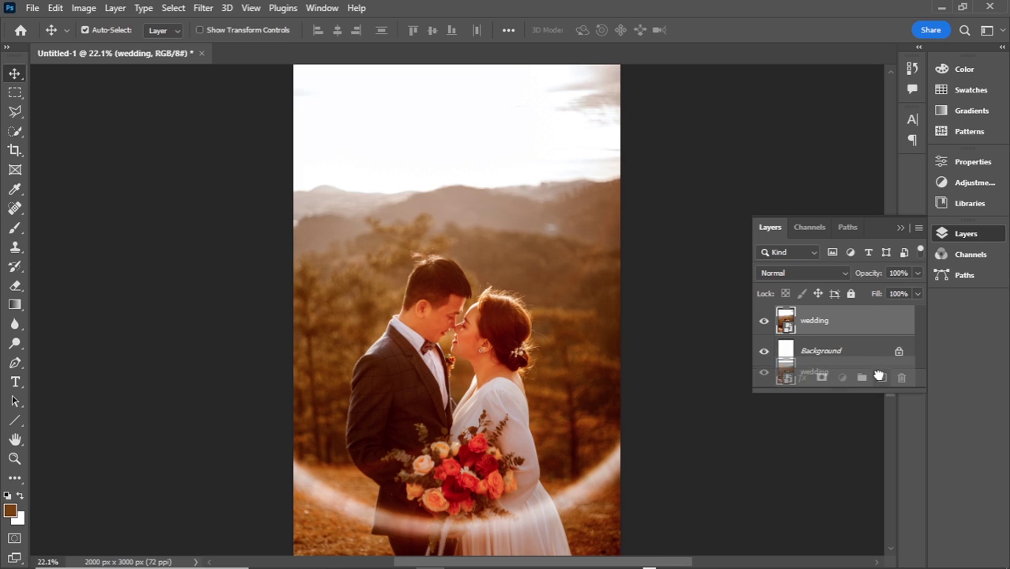
Step: Quick-select the couple, refining the selection edge around the bride's face
{"action": "right_click", "coordinate": [15, 131]}
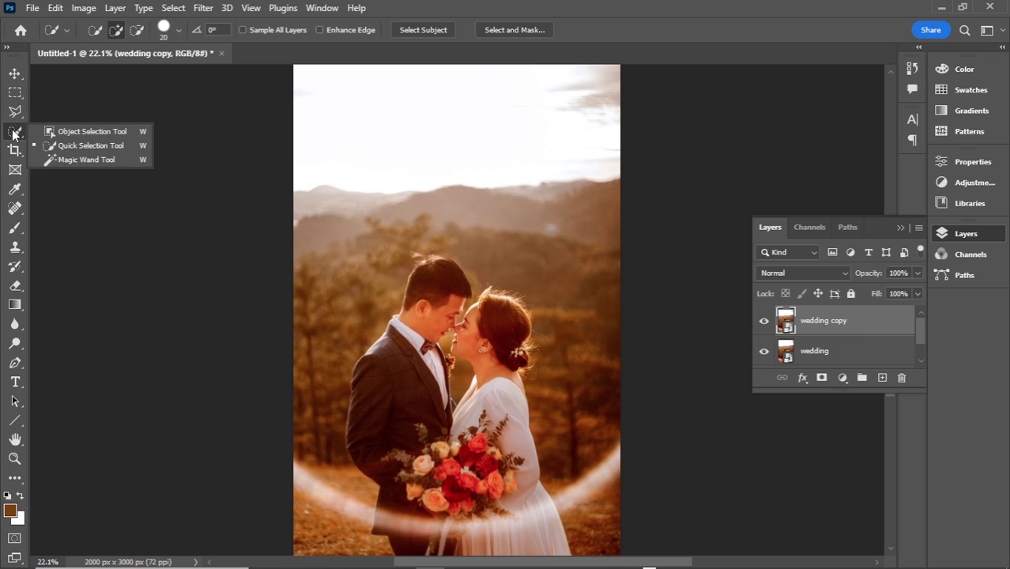
{"action": "left_click", "coordinate": [63, 147]}
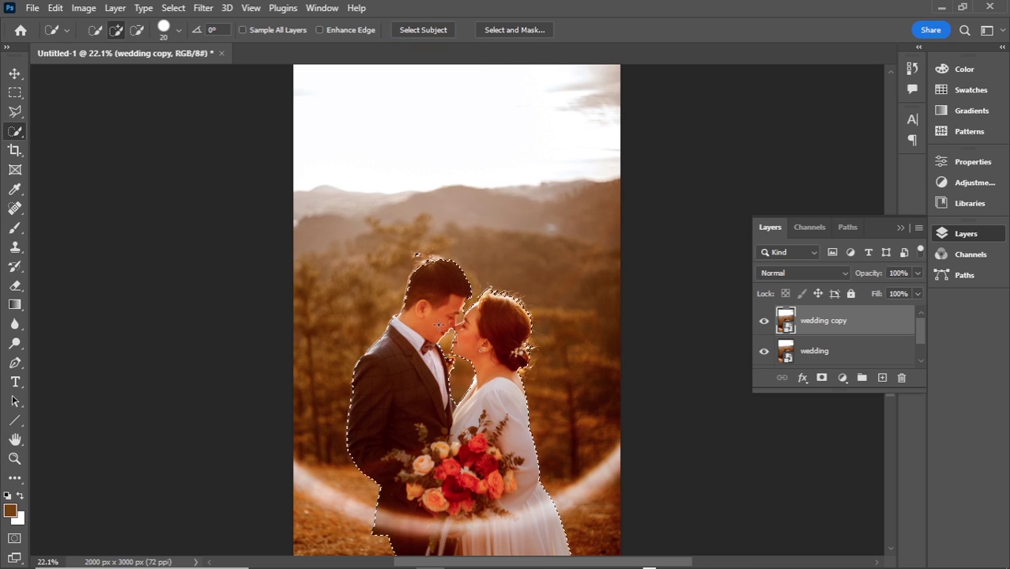
{"action": "scroll", "coordinate": [447, 360], "scroll_direction": "up", "scroll_amount": 5}
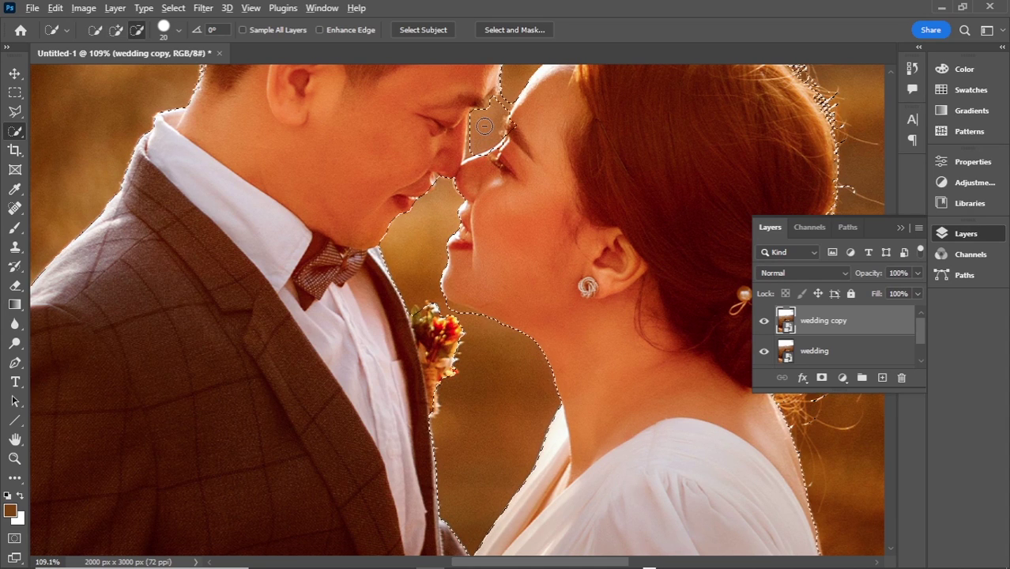
{"action": "mouse_move", "coordinate": [506, 95]}
{"action": "left_mouse_down"}
{"action": "mouse_move", "coordinate": [495, 157]}
{"action": "mouse_move", "coordinate": [499, 106]}
{"action": "mouse_move", "coordinate": [472, 167]}
{"action": "left_mouse_up"}
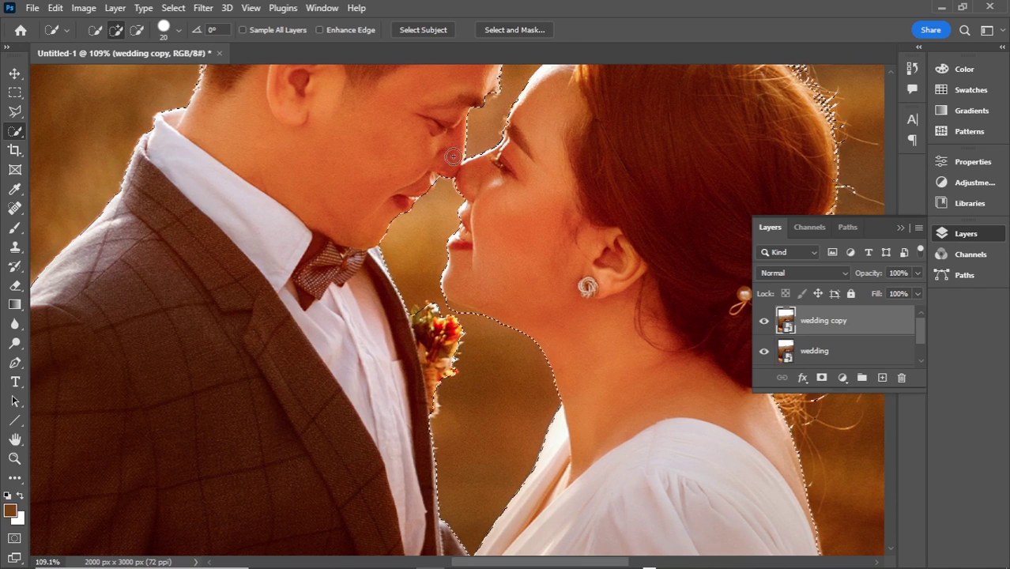
{"action": "scroll", "coordinate": [420, 227], "scroll_direction": "down", "scroll_amount": 5, "text": "alt"}
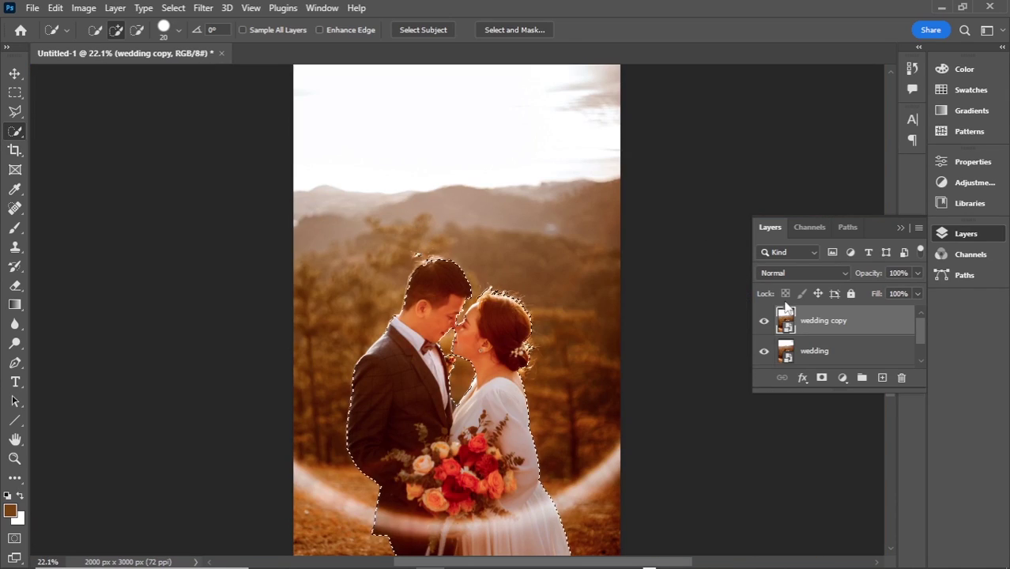
Step: Mask wedding copy to the selected couple and hide the original wedding layer
{"action": "left_click", "coordinate": [822, 378]}
{"action": "scroll", "coordinate": [815, 362], "scroll_direction": "down", "scroll_amount": 1}
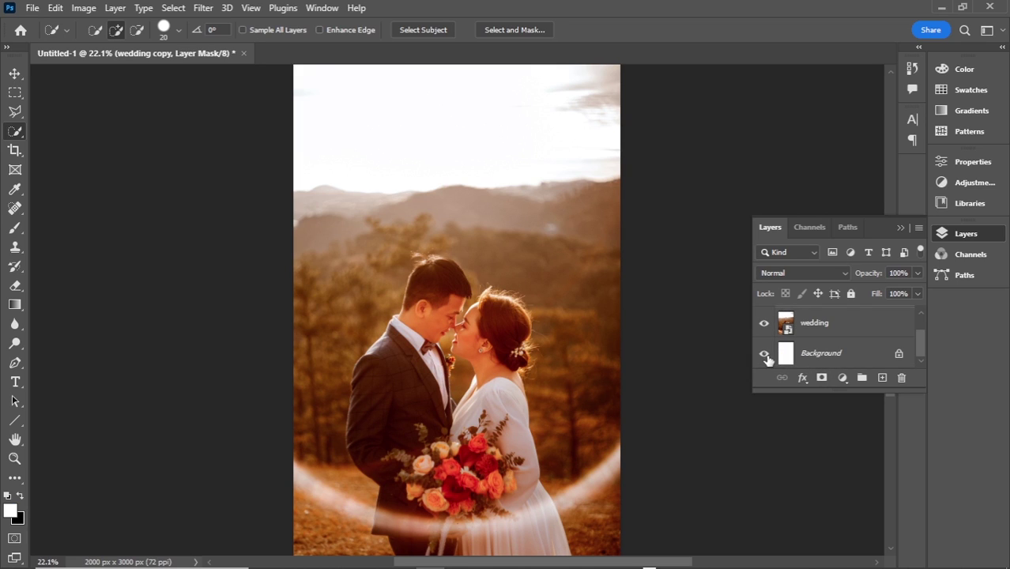
{"action": "left_click", "coordinate": [765, 332]}
{"action": "scroll", "coordinate": [765, 333], "scroll_direction": "up", "scroll_amount": 1}
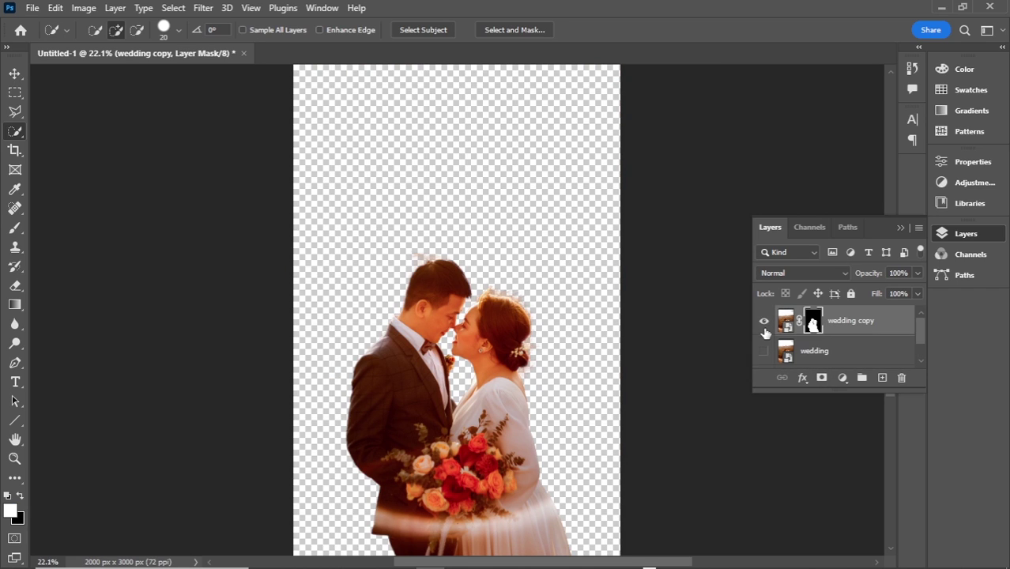
{"action": "left_click", "coordinate": [314, 554]}
Step: Drop the misty forest photo onto the poster, flip it horizontally and enlarge it downward
{"action": "mouse_move", "coordinate": [492, 184]}
{"action": "left_mouse_down"}
{"action": "mouse_move", "coordinate": [490, 308]}
{"action": "mouse_move", "coordinate": [459, 337]}
{"action": "left_mouse_up"}
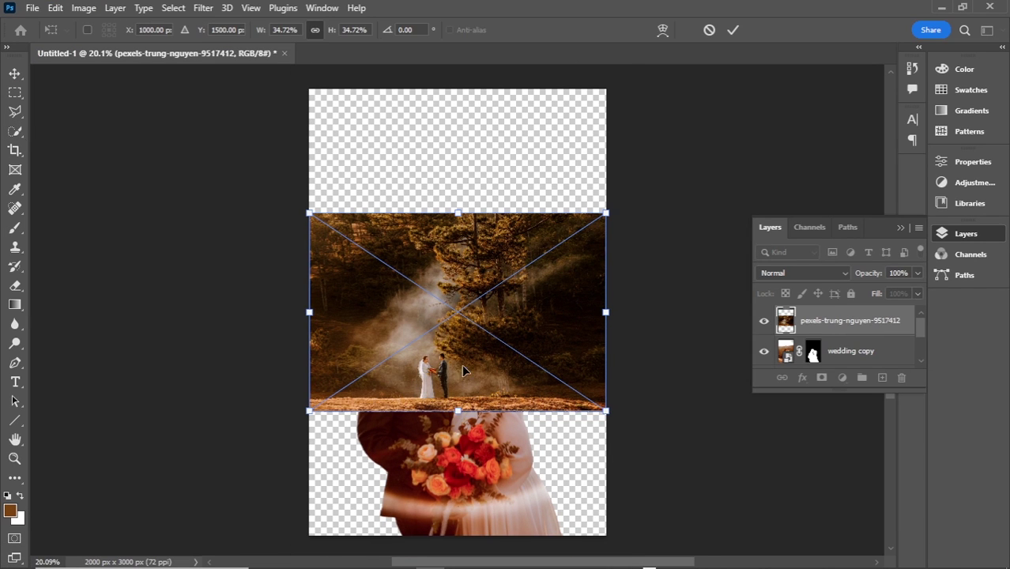
{"action": "left_click_drag", "start_coordinate": [461, 366], "coordinate": [473, 258]}
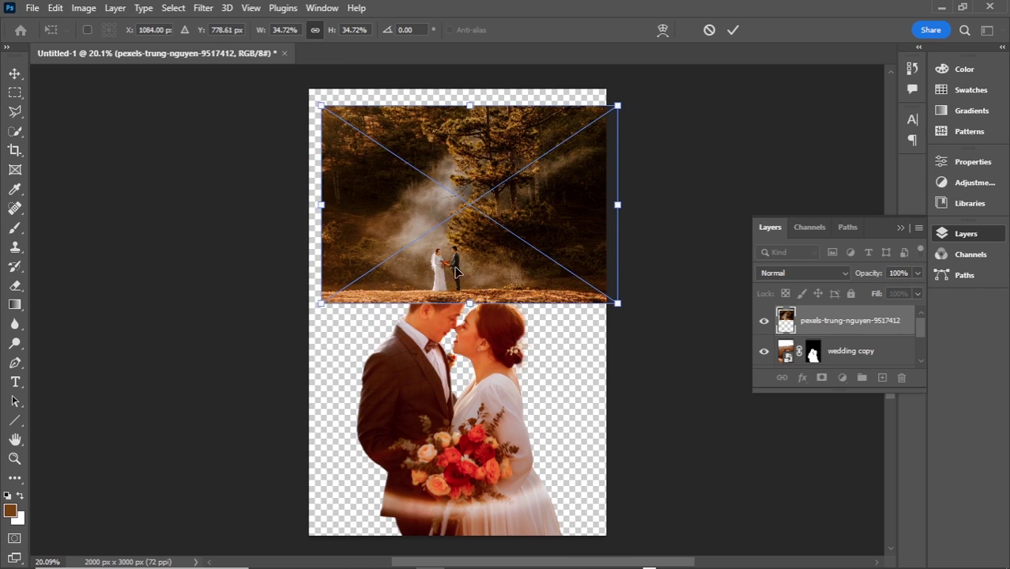
{"action": "right_click", "coordinate": [478, 267]}
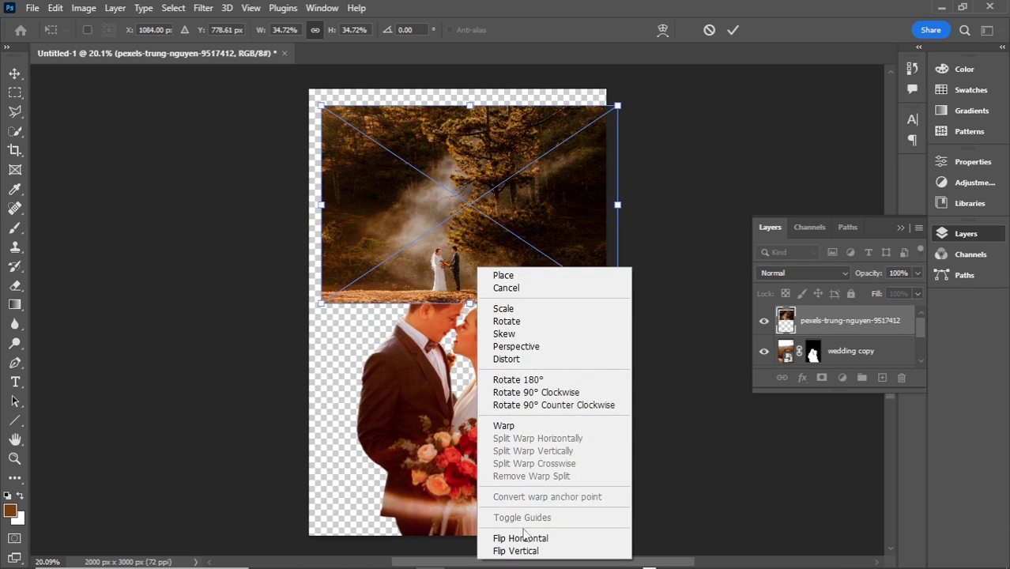
{"action": "left_click", "coordinate": [514, 535]}
{"action": "mouse_move", "coordinate": [491, 297]}
{"action": "left_mouse_down"}
{"action": "mouse_move", "coordinate": [478, 298]}
{"action": "mouse_move", "coordinate": [448, 378]}
{"action": "mouse_move", "coordinate": [433, 535]}
{"action": "left_mouse_up"}
{"action": "left_click_drag", "start_coordinate": [494, 427], "coordinate": [459, 427]}
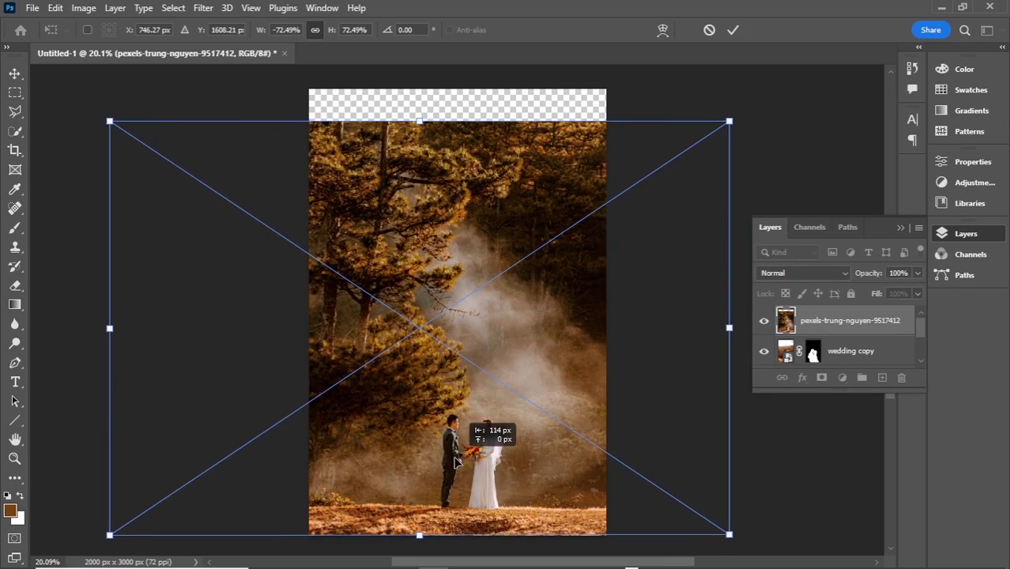
Step: Set the forest layer to 58% opacity, finish scaling it over the canvas, and commit
{"action": "left_click_drag", "start_coordinate": [403, 117], "coordinate": [404, 80]}
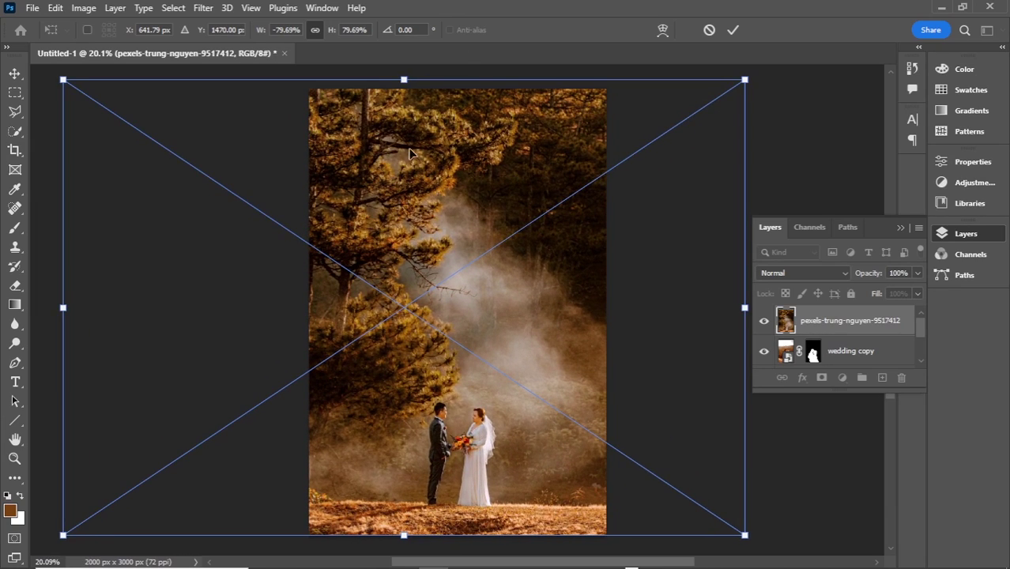
{"action": "left_click", "coordinate": [888, 289]}
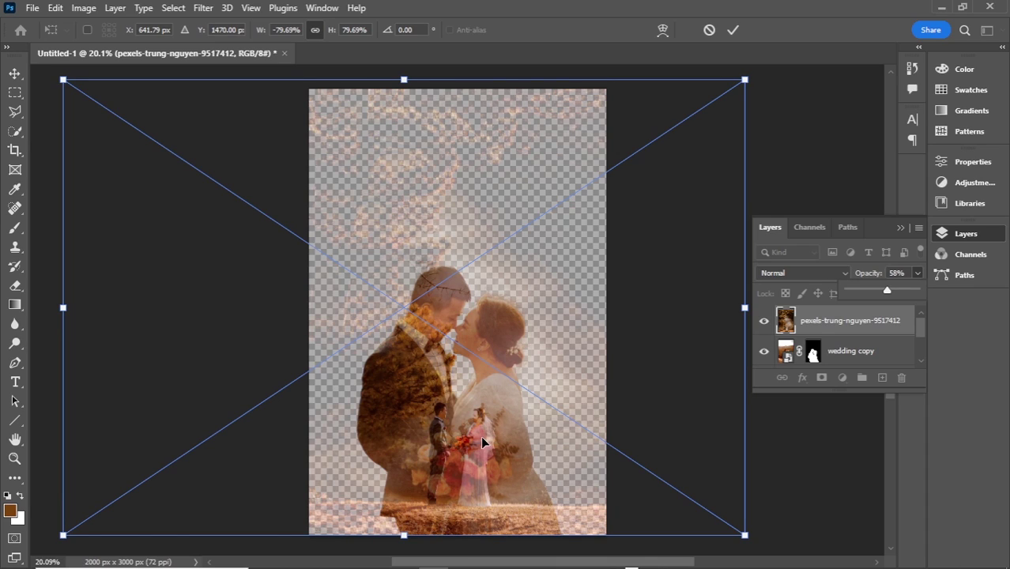
{"action": "left_click_drag", "start_coordinate": [402, 76], "coordinate": [402, 67]}
{"action": "left_click_drag", "start_coordinate": [409, 487], "coordinate": [409, 450]}
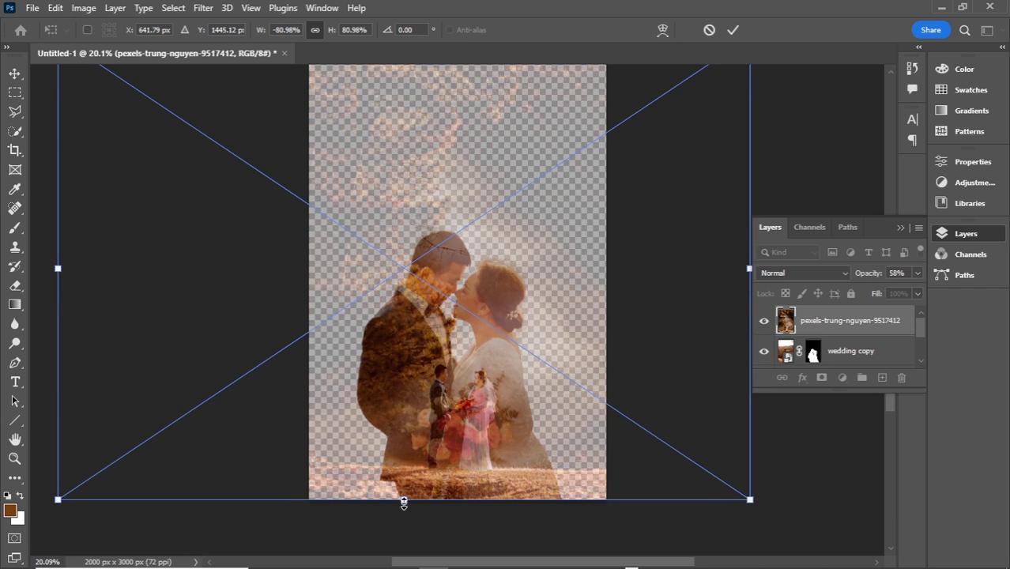
{"action": "left_click_drag", "start_coordinate": [403, 503], "coordinate": [403, 507]}
{"action": "left_click_drag", "start_coordinate": [469, 427], "coordinate": [451, 432]}
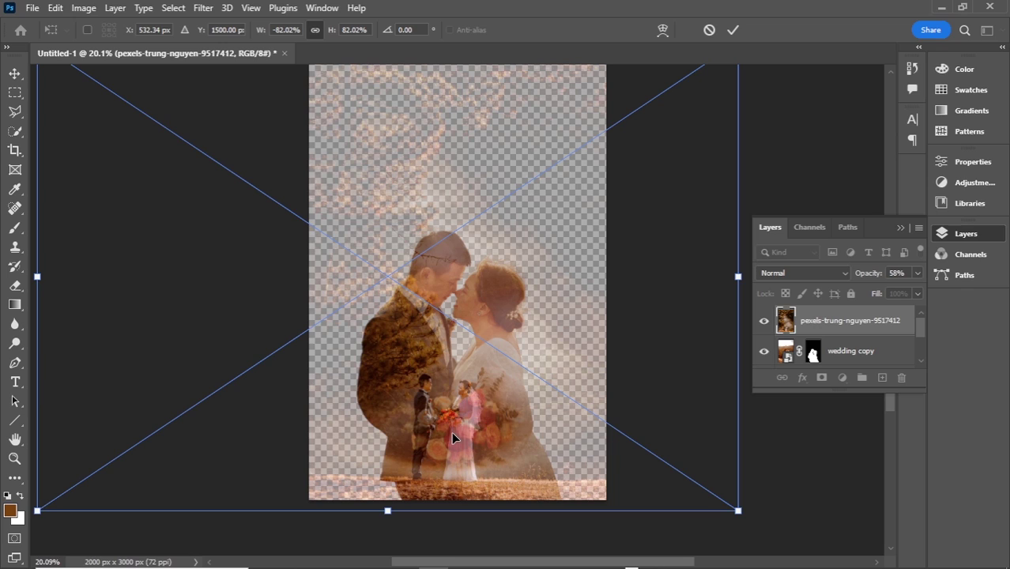
{"action": "left_click", "coordinate": [733, 30]}
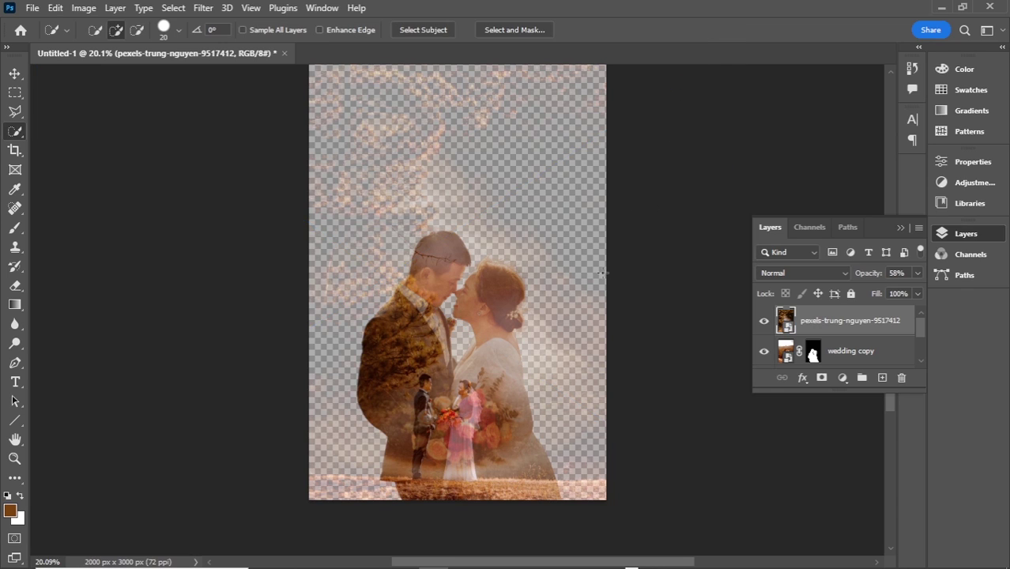
Step: Return the forest layer to 100% opacity, clip it to the couple, and add a layer mask
{"action": "scroll", "coordinate": [602, 273], "scroll_direction": "down", "scroll_amount": 1}
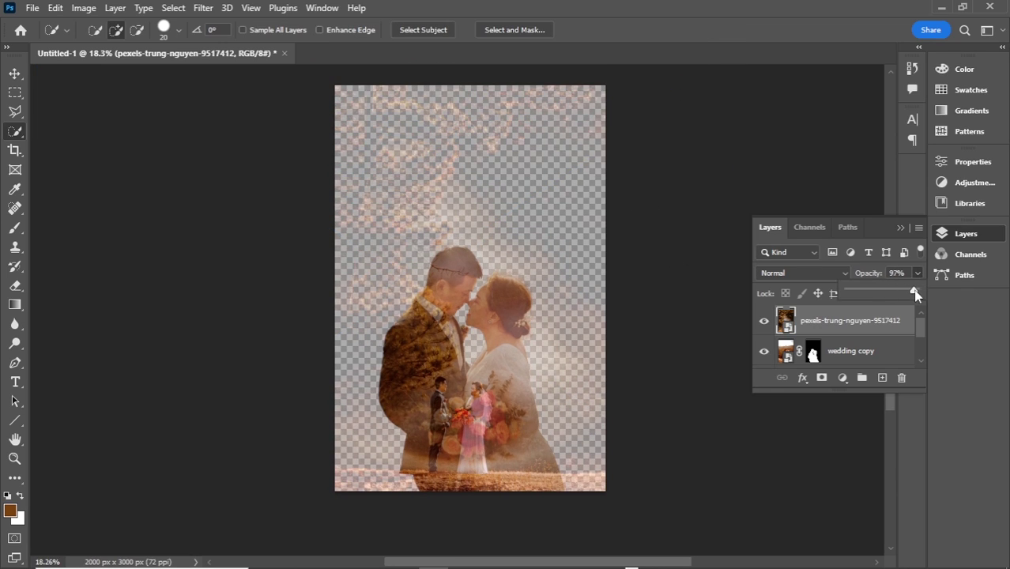
{"action": "left_click_drag", "start_coordinate": [916, 294], "coordinate": [958, 261]}
{"action": "left_click", "coordinate": [847, 326]}
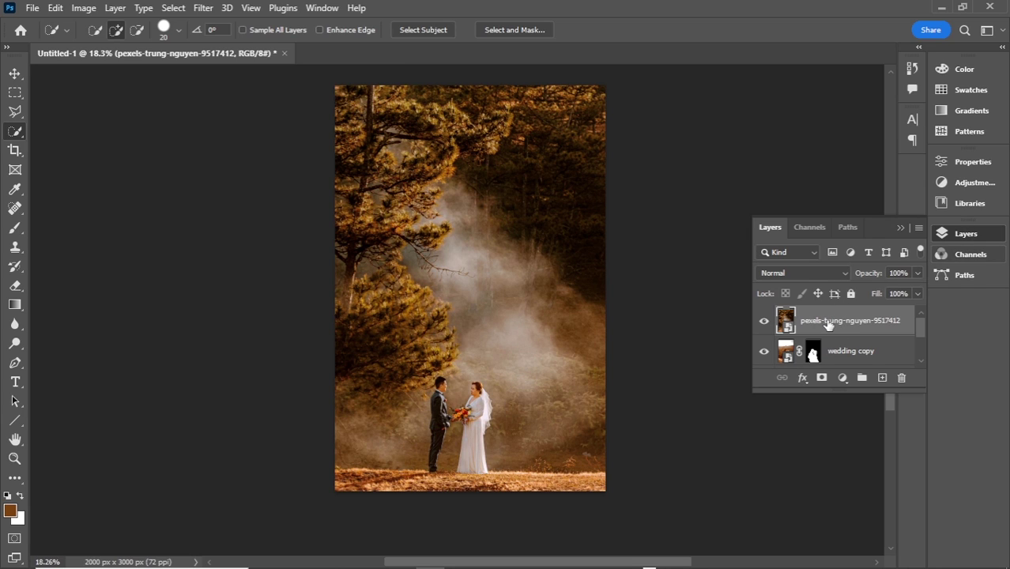
{"action": "right_click", "coordinate": [828, 324]}
{"action": "left_click", "coordinate": [699, 367]}
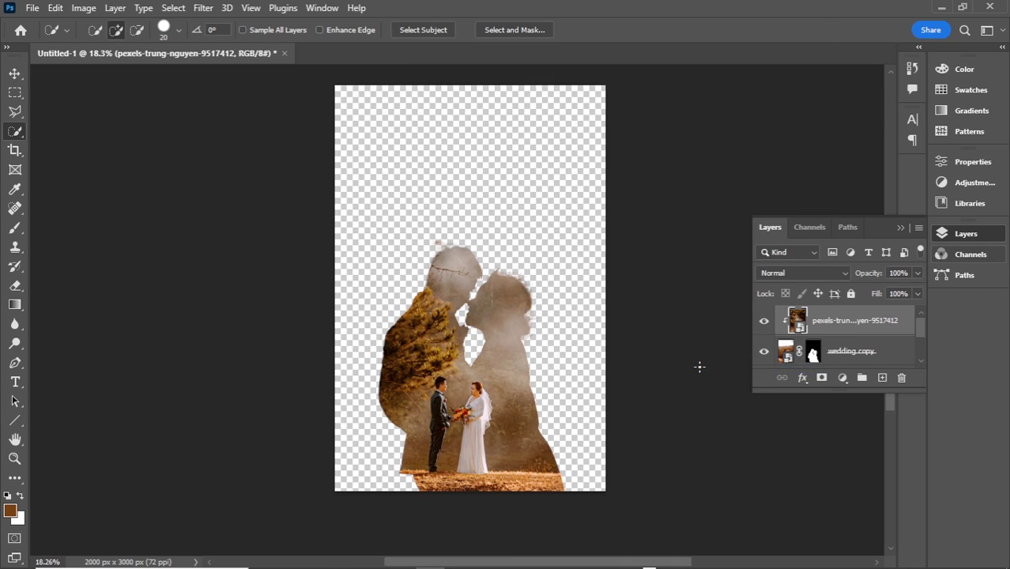
{"action": "left_click", "coordinate": [822, 378]}
Step: Paint black on the mask with a 250 px brush to reveal both heads' hair
{"action": "left_click", "coordinate": [15, 228]}
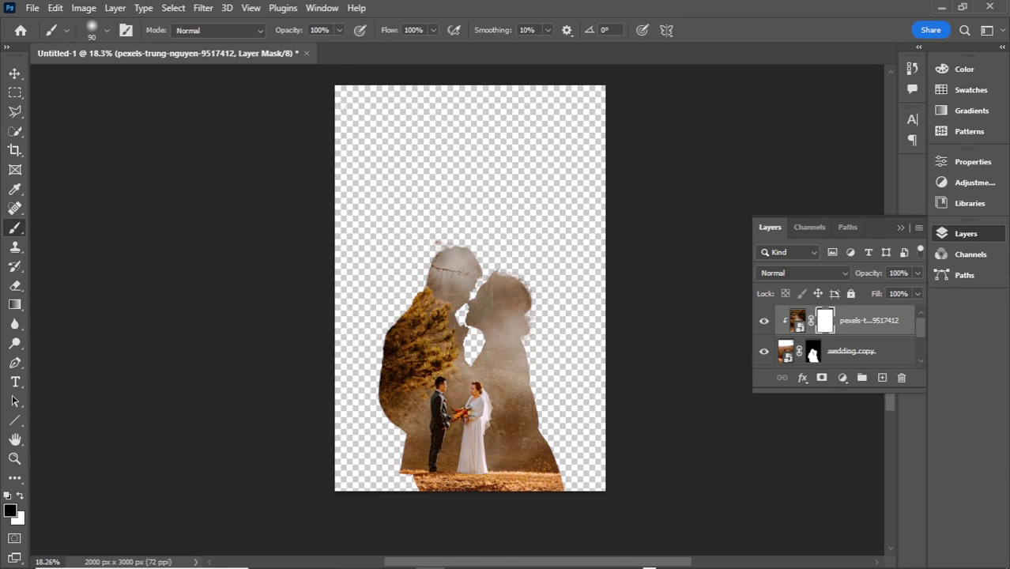
{"action": "scroll", "coordinate": [372, 135], "scroll_direction": "up", "scroll_amount": 2}
{"action": "scroll", "coordinate": [443, 182], "scroll_direction": "up", "scroll_amount": 2}
{"action": "scroll", "coordinate": [490, 209], "scroll_direction": "up", "scroll_amount": 2}
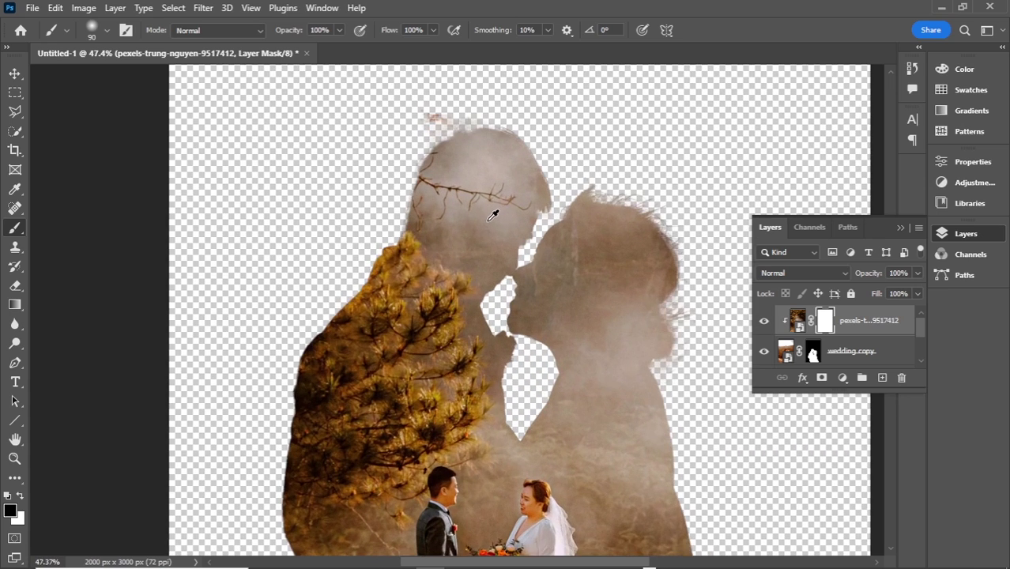
{"action": "key", "text": "bracketright"}
{"action": "key", "text": "bracketright"}
{"action": "key", "text": "bracketright"}
{"action": "mouse_move", "coordinate": [429, 102]}
{"action": "left_mouse_down"}
{"action": "mouse_move", "coordinate": [495, 101]}
{"action": "mouse_move", "coordinate": [581, 124]}
{"action": "mouse_move", "coordinate": [672, 230]}
{"action": "mouse_move", "coordinate": [593, 165]}
{"action": "left_mouse_up"}
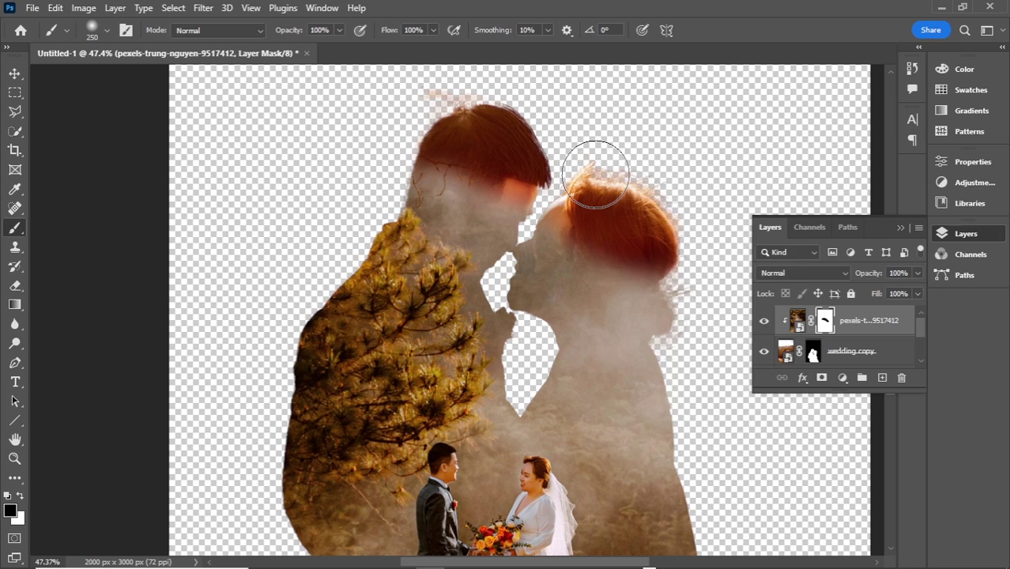
{"action": "right_click", "coordinate": [601, 171]}
{"action": "key", "text": "Return"}
{"action": "mouse_move", "coordinate": [514, 140]}
{"action": "left_mouse_down"}
{"action": "mouse_move", "coordinate": [517, 199]}
{"action": "mouse_move", "coordinate": [476, 190]}
{"action": "left_mouse_up"}
Step: Mask away the forest over both faces, the woman's earring and bun, and the necklines
{"action": "scroll", "coordinate": [476, 190], "scroll_direction": "down", "scroll_amount": 2}
{"action": "left_click_drag", "start_coordinate": [361, 169], "coordinate": [554, 188]}
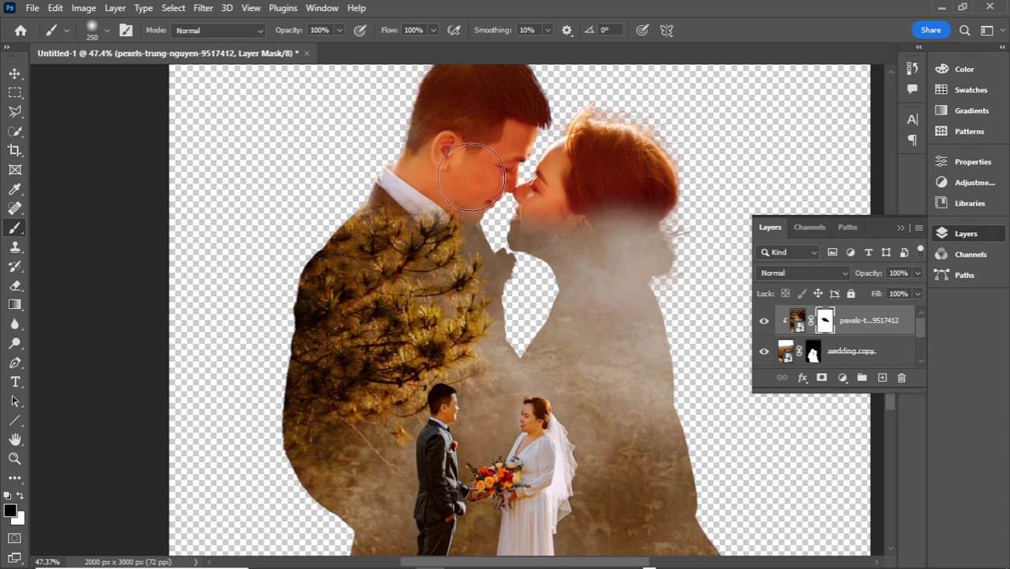
{"action": "mouse_move", "coordinate": [471, 148]}
{"action": "left_mouse_down"}
{"action": "mouse_move", "coordinate": [631, 246]}
{"action": "mouse_move", "coordinate": [509, 236]}
{"action": "mouse_move", "coordinate": [475, 281]}
{"action": "left_mouse_up"}
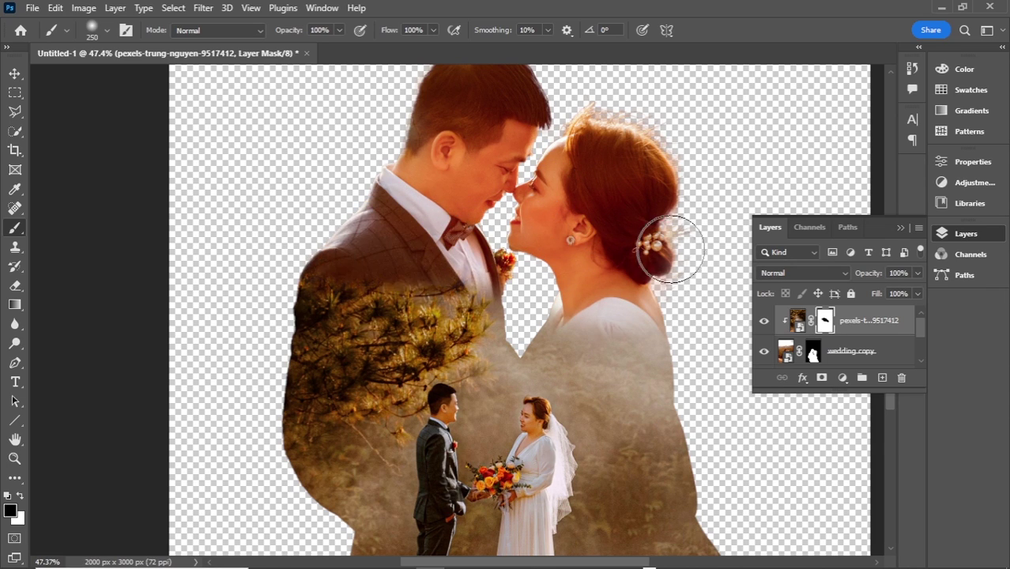
{"action": "left_click_drag", "start_coordinate": [590, 562], "coordinate": [605, 562]}
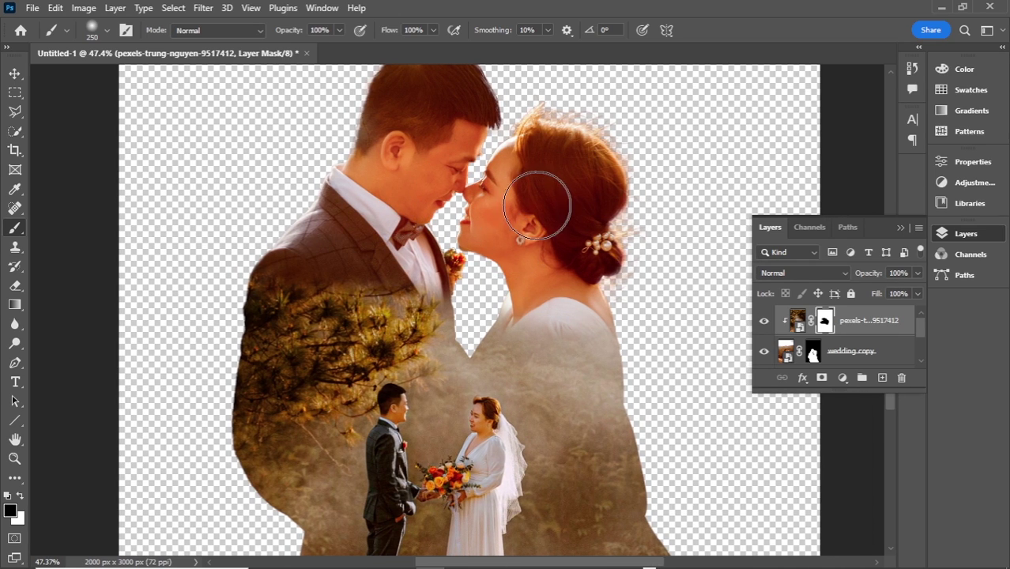
{"action": "scroll", "coordinate": [387, 176], "scroll_direction": "up", "scroll_amount": 2}
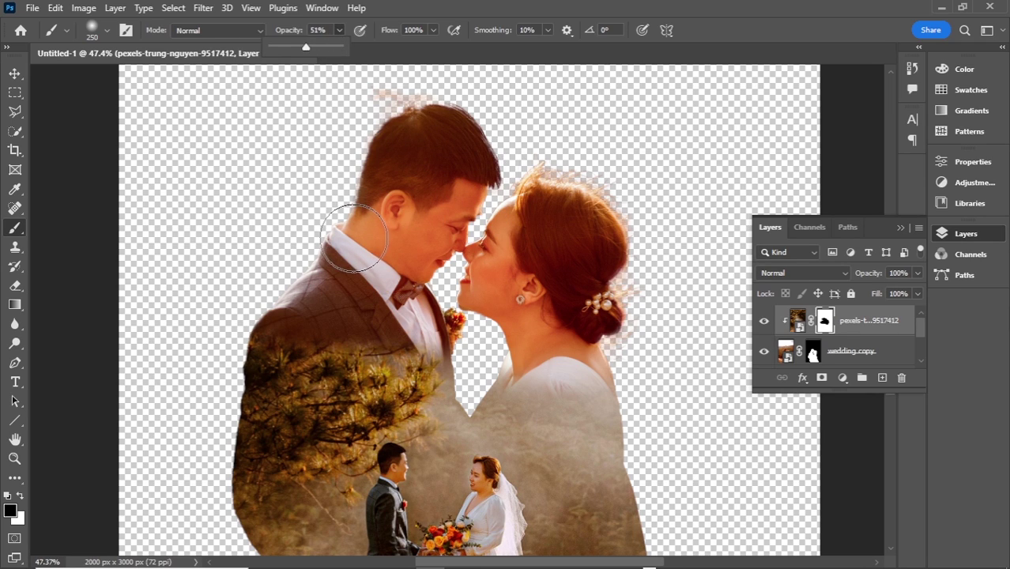
{"action": "scroll", "coordinate": [340, 237], "scroll_direction": "down", "scroll_amount": 1}
{"action": "mouse_move", "coordinate": [442, 316]}
{"action": "left_mouse_down"}
{"action": "mouse_move", "coordinate": [334, 283]}
{"action": "mouse_move", "coordinate": [395, 305]}
{"action": "mouse_move", "coordinate": [466, 290]}
{"action": "left_mouse_up"}
{"action": "scroll", "coordinate": [467, 290], "scroll_direction": "down", "scroll_amount": 1}
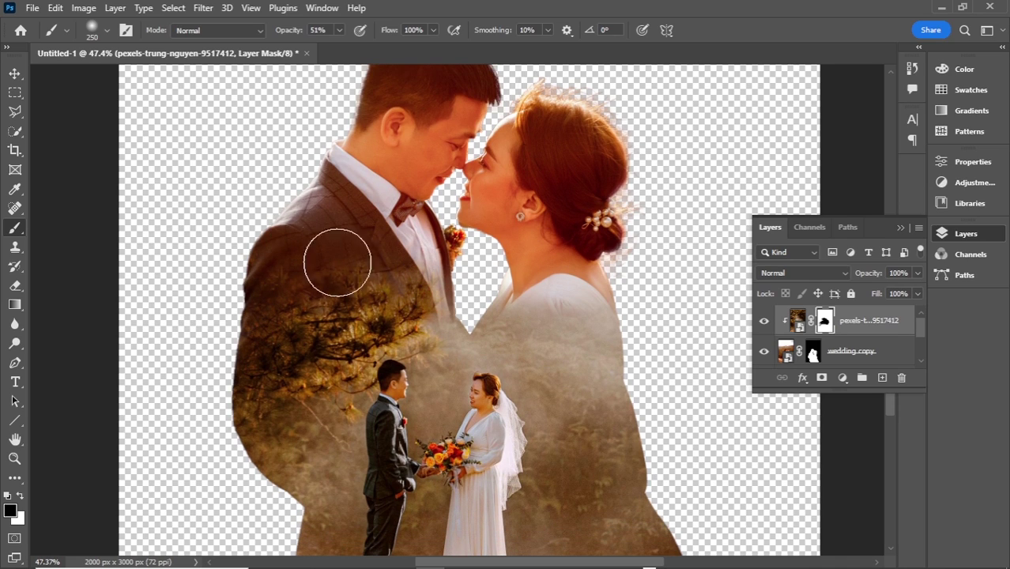
{"action": "left_click_drag", "start_coordinate": [333, 259], "coordinate": [379, 248]}
{"action": "scroll", "coordinate": [445, 249], "scroll_direction": "down", "scroll_amount": 2}
{"action": "mouse_move", "coordinate": [445, 249]}
{"action": "left_mouse_down"}
{"action": "mouse_move", "coordinate": [406, 225]}
{"action": "mouse_move", "coordinate": [518, 227]}
{"action": "left_mouse_up"}
Step: At 33% brush opacity, fade the forest along the bride's shoulder, then shrink the brush to 125
{"action": "left_click", "coordinate": [339, 30]}
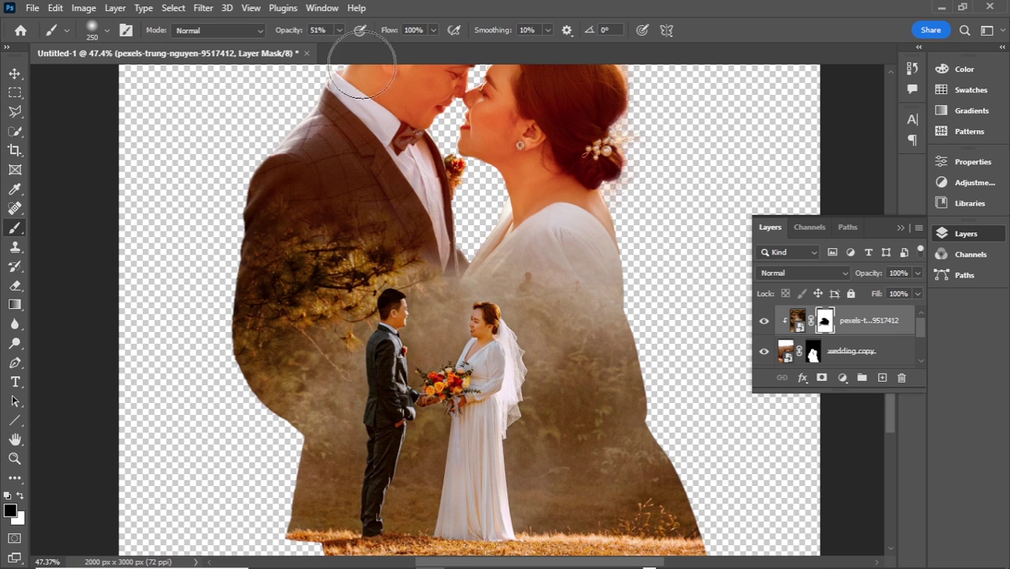
{"action": "left_click_drag", "start_coordinate": [340, 50], "coordinate": [326, 50]}
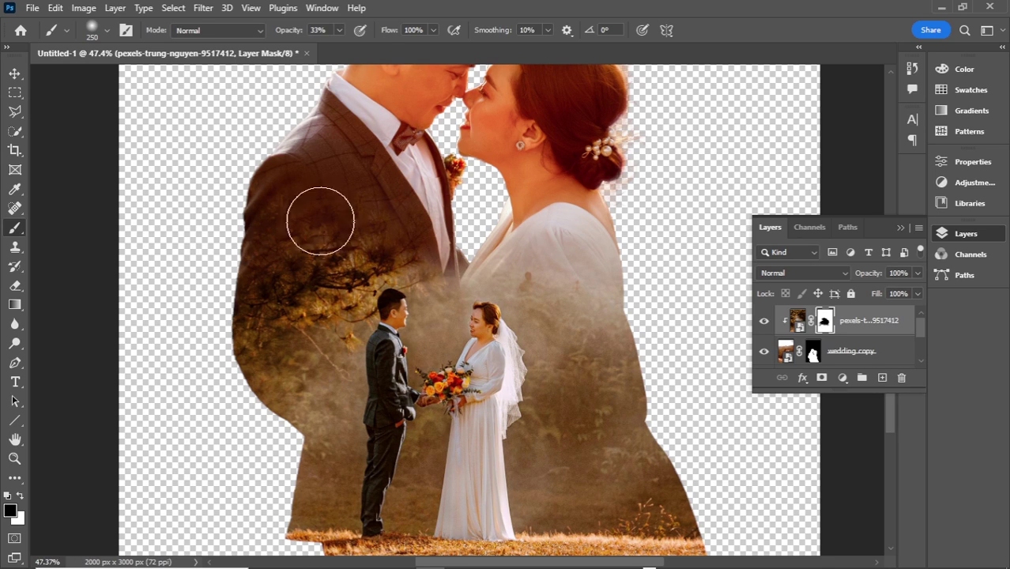
{"action": "mouse_move", "coordinate": [613, 332]}
{"action": "left_mouse_down"}
{"action": "mouse_move", "coordinate": [670, 474]}
{"action": "mouse_move", "coordinate": [672, 514]}
{"action": "left_mouse_up"}
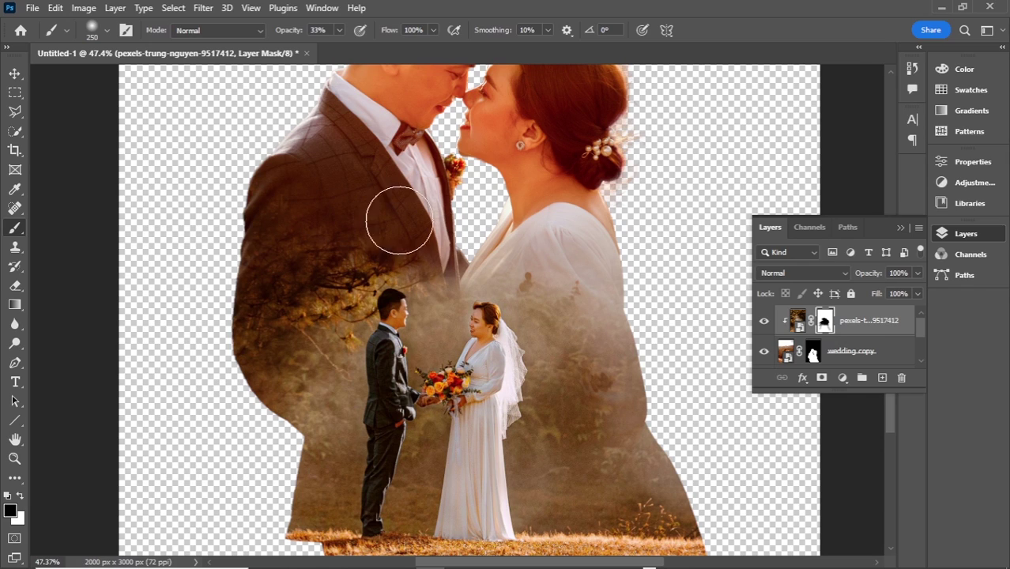
{"action": "key", "text": "bracketleft"}
{"action": "key", "text": "bracketleft"}
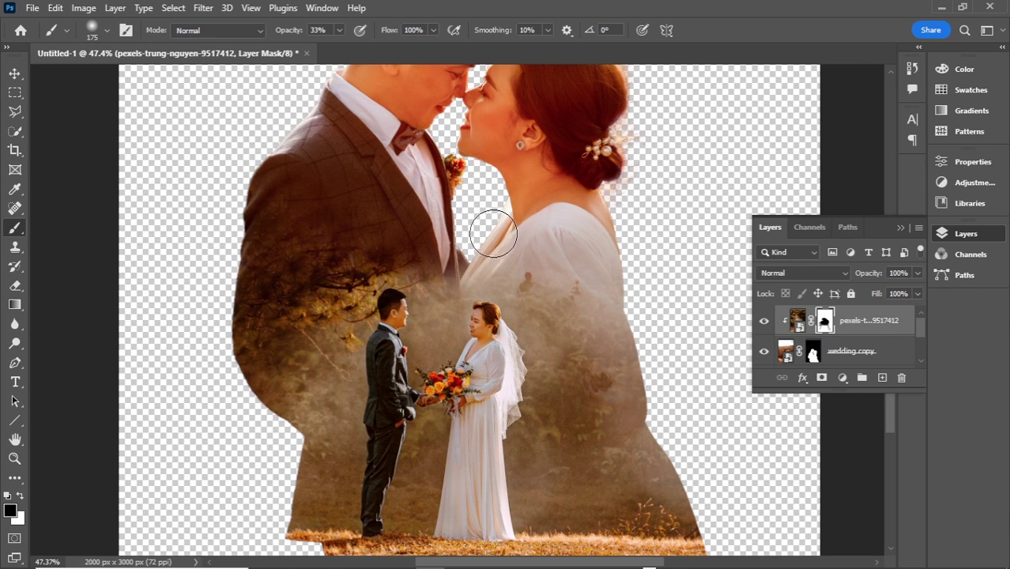
{"action": "key", "text": "bracketleft"}
{"action": "key", "text": "bracketleft"}
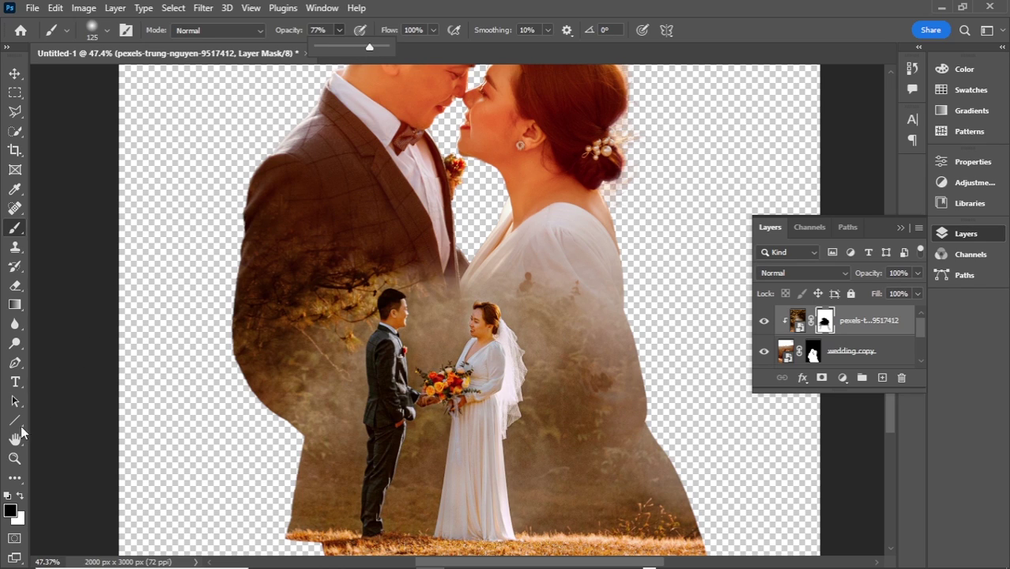
Step: Paint white to restore the mist between the couple and pine branches above the groom
{"action": "left_click", "coordinate": [20, 493]}
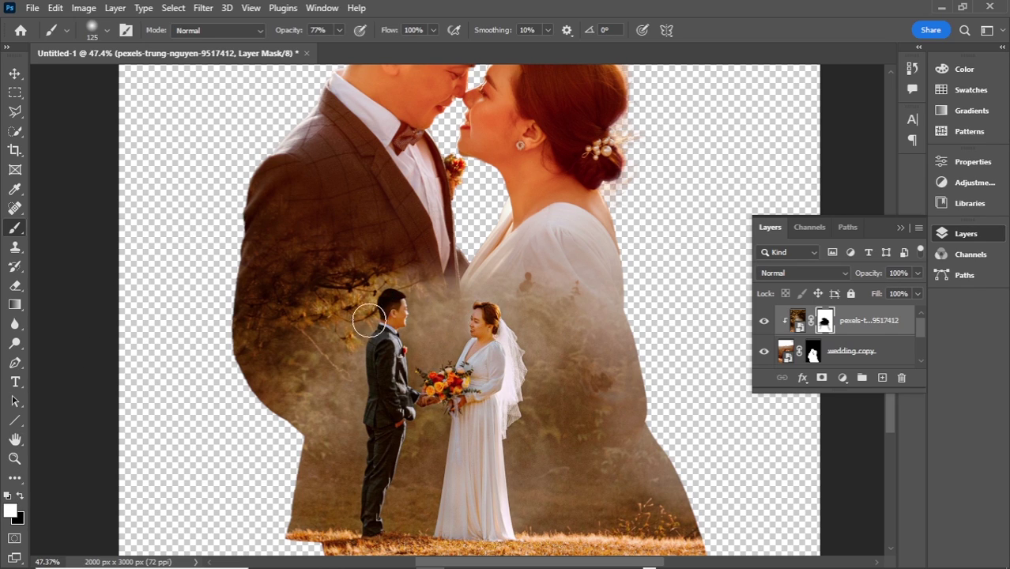
{"action": "left_click_drag", "start_coordinate": [395, 291], "coordinate": [511, 301]}
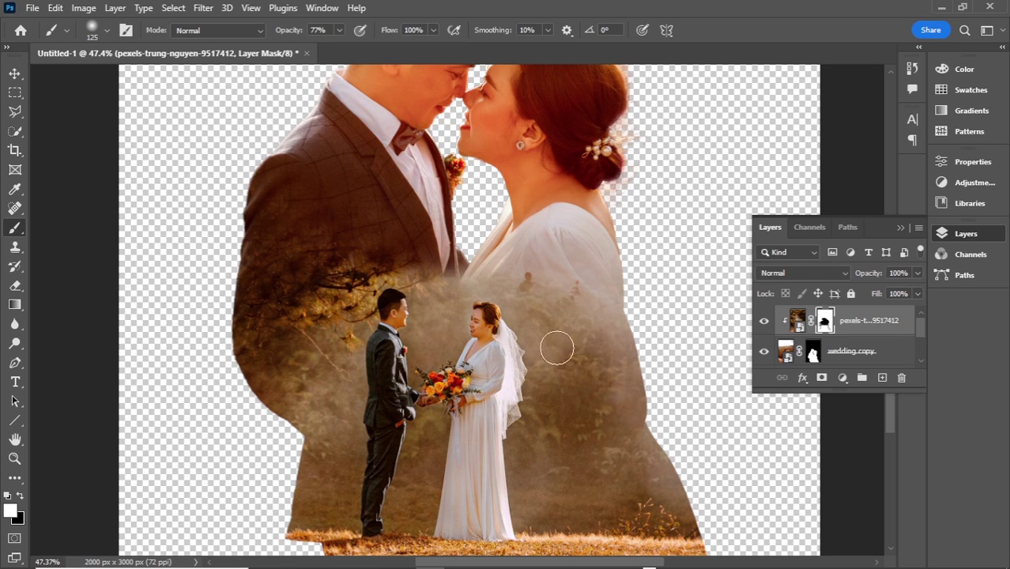
{"action": "scroll", "coordinate": [490, 364], "scroll_direction": "down", "scroll_amount": 2}
{"action": "mouse_move", "coordinate": [390, 227]}
{"action": "left_mouse_down"}
{"action": "mouse_move", "coordinate": [514, 244]}
{"action": "mouse_move", "coordinate": [338, 255]}
{"action": "left_mouse_up"}
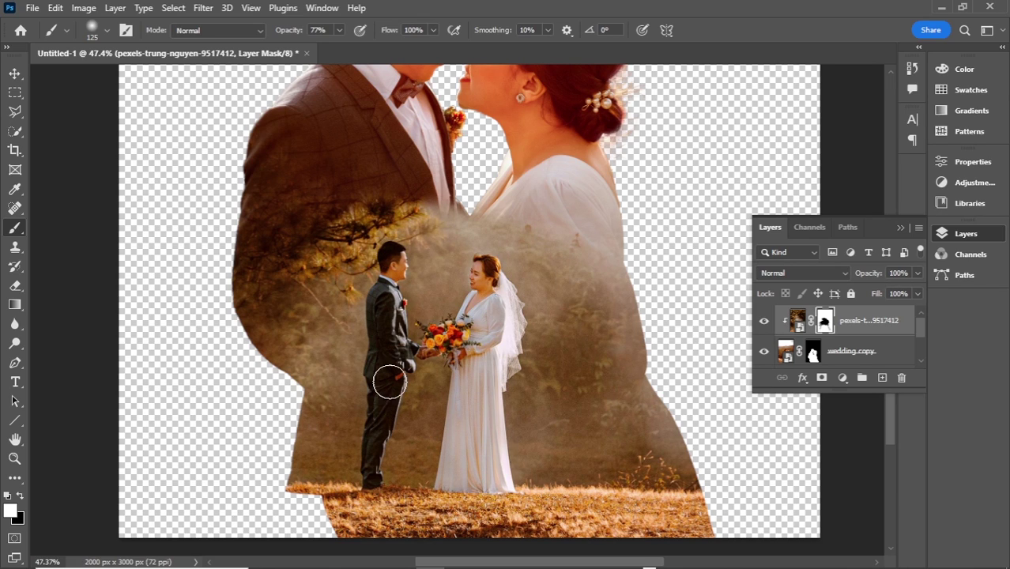
{"action": "scroll", "coordinate": [502, 310], "scroll_direction": "down", "scroll_amount": 1}
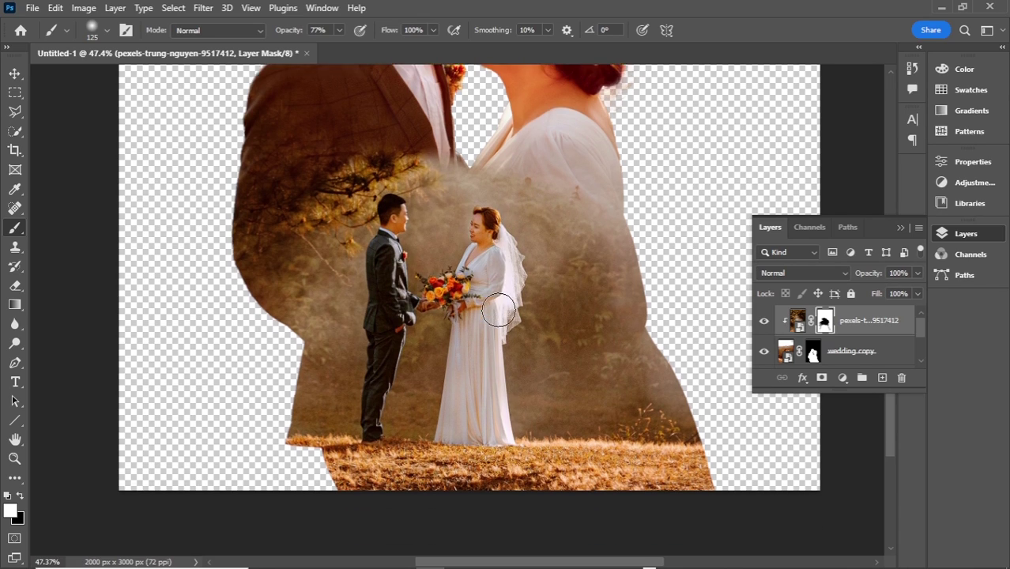
{"action": "scroll", "coordinate": [495, 307], "scroll_direction": "down", "scroll_amount": 1}
{"action": "scroll", "coordinate": [485, 311], "scroll_direction": "down", "scroll_amount": 3}
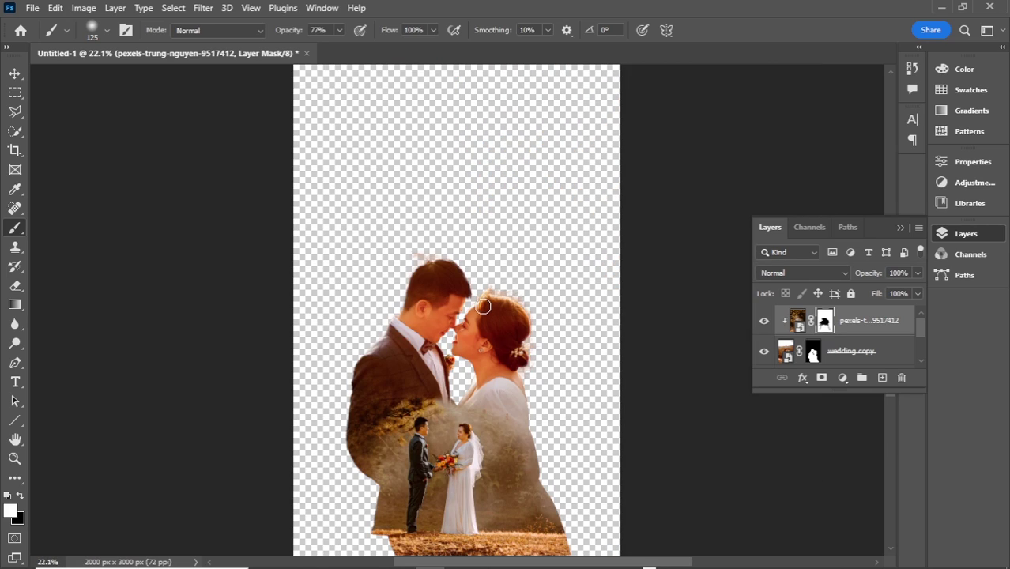
Step: Make the Background and wedding layers visible again and target the wedding copy mask
{"action": "scroll", "coordinate": [847, 324], "scroll_direction": "down", "scroll_amount": 1}
{"action": "left_click", "coordinate": [764, 354]}
{"action": "left_click", "coordinate": [764, 322]}
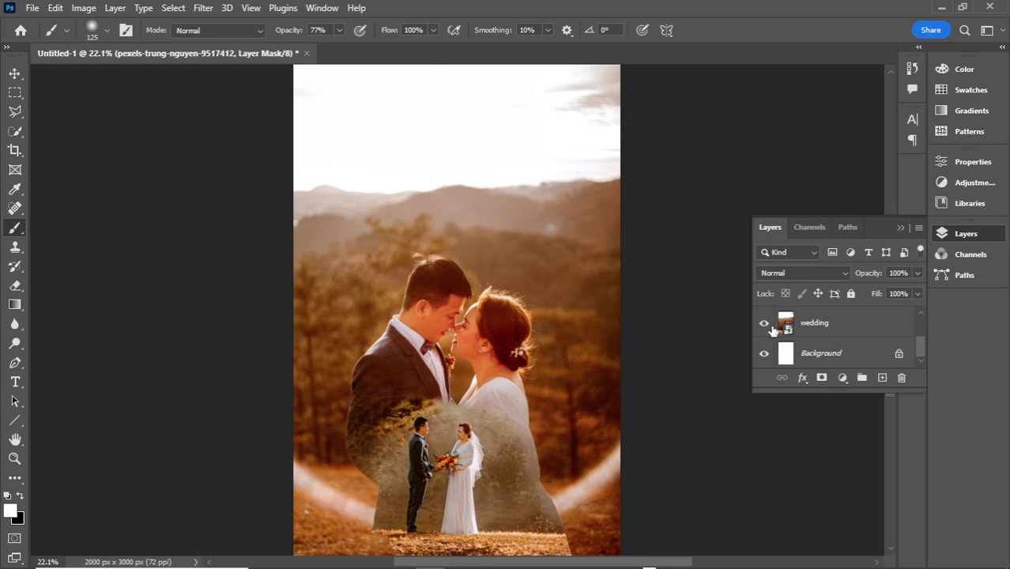
{"action": "scroll", "coordinate": [805, 341], "scroll_direction": "up", "scroll_amount": 1}
{"action": "left_click", "coordinate": [818, 353]}
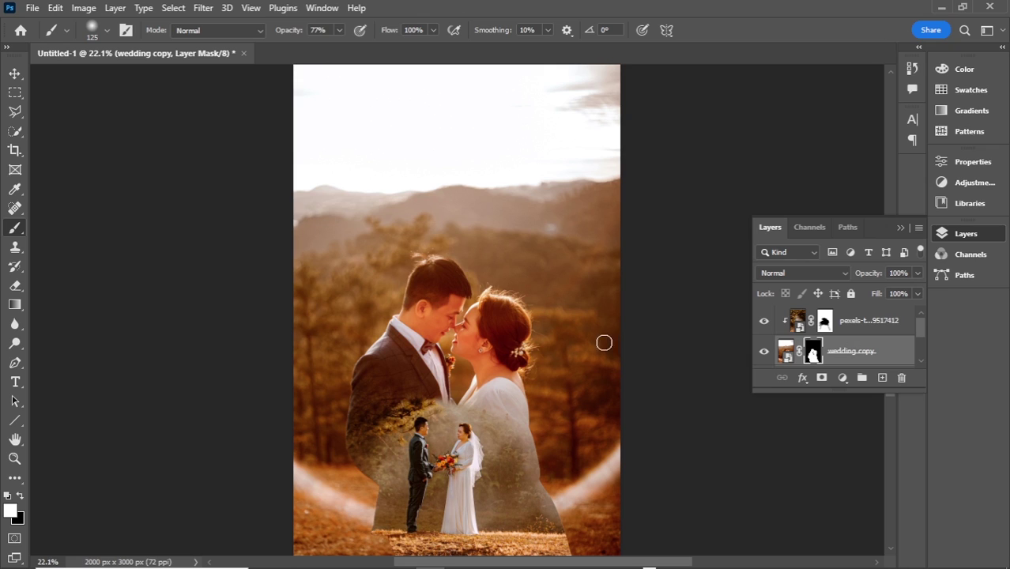
Step: Brush the mask's lower grass edge with a 75% opacity, 90 px brush, then fit on screen
{"action": "scroll", "coordinate": [405, 421], "scroll_direction": "up", "scroll_amount": 1}
{"action": "scroll", "coordinate": [406, 423], "scroll_direction": "up", "scroll_amount": 2}
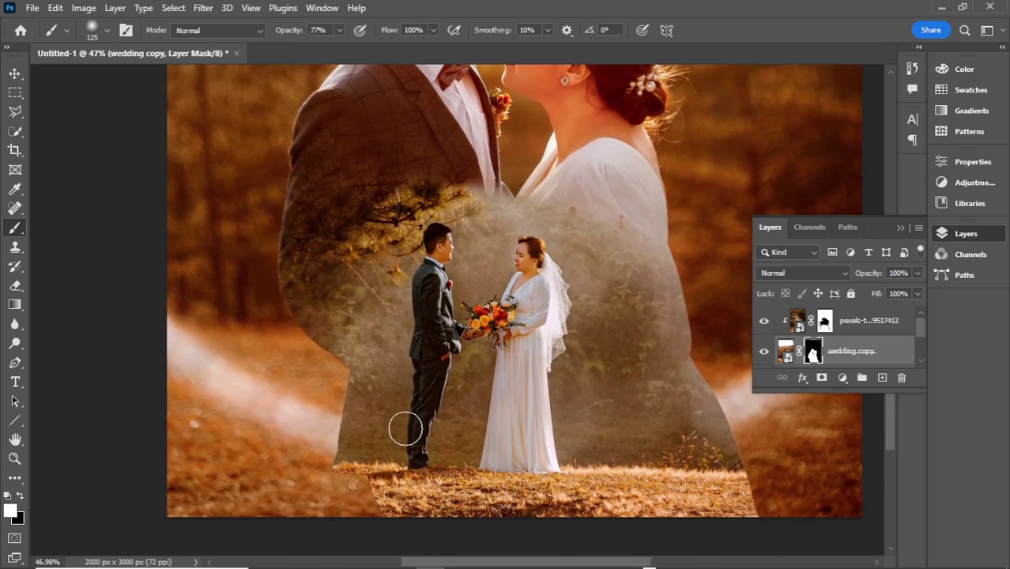
{"action": "scroll", "coordinate": [404, 427], "scroll_direction": "up", "scroll_amount": 1}
{"action": "scroll", "coordinate": [405, 428], "scroll_direction": "down", "scroll_amount": 1}
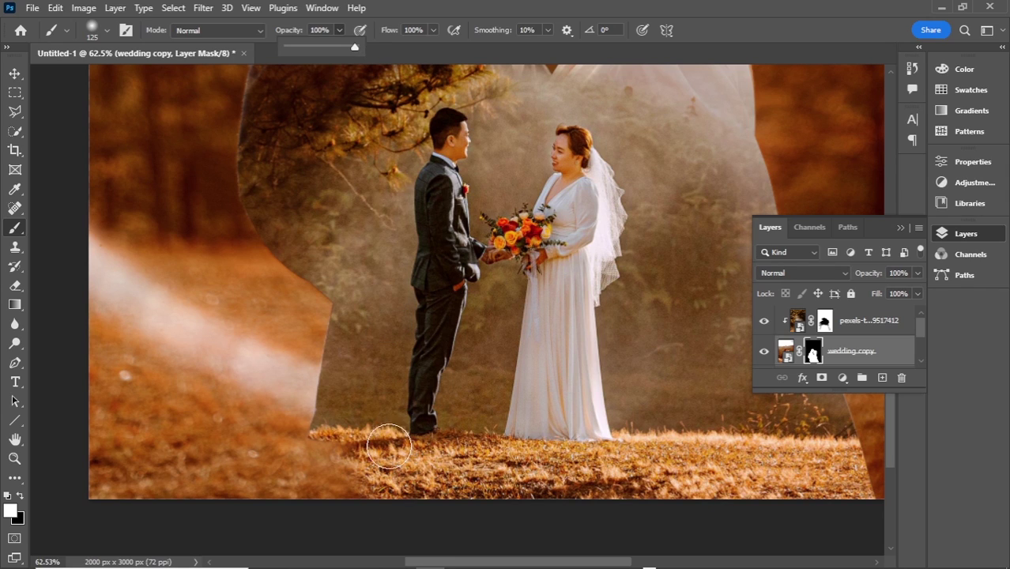
{"action": "mouse_move", "coordinate": [390, 447]}
{"action": "left_mouse_down"}
{"action": "mouse_move", "coordinate": [361, 485]}
{"action": "mouse_move", "coordinate": [327, 451]}
{"action": "mouse_move", "coordinate": [340, 475]}
{"action": "left_mouse_up"}
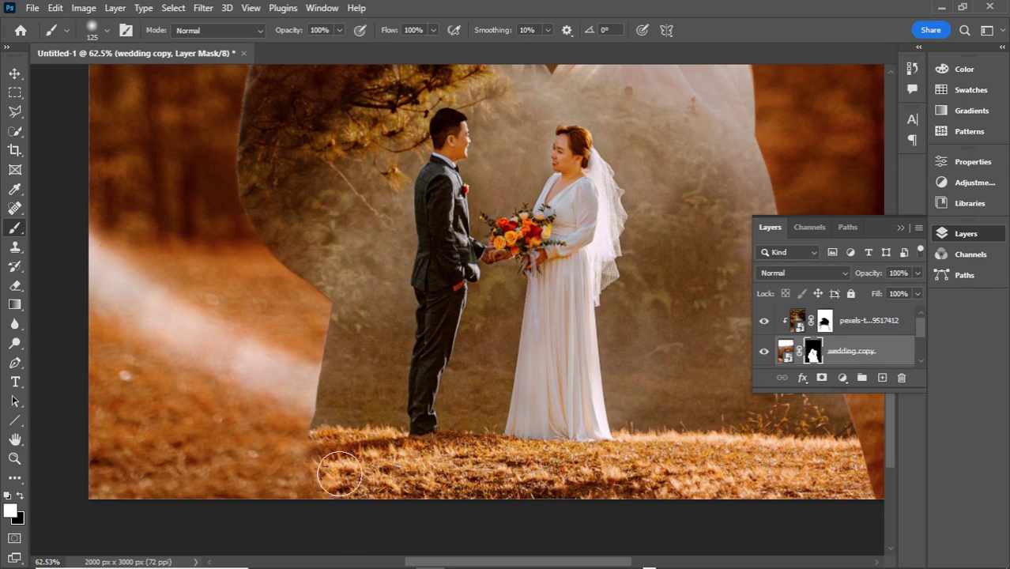
{"action": "left_click_drag", "start_coordinate": [526, 563], "coordinate": [580, 512]}
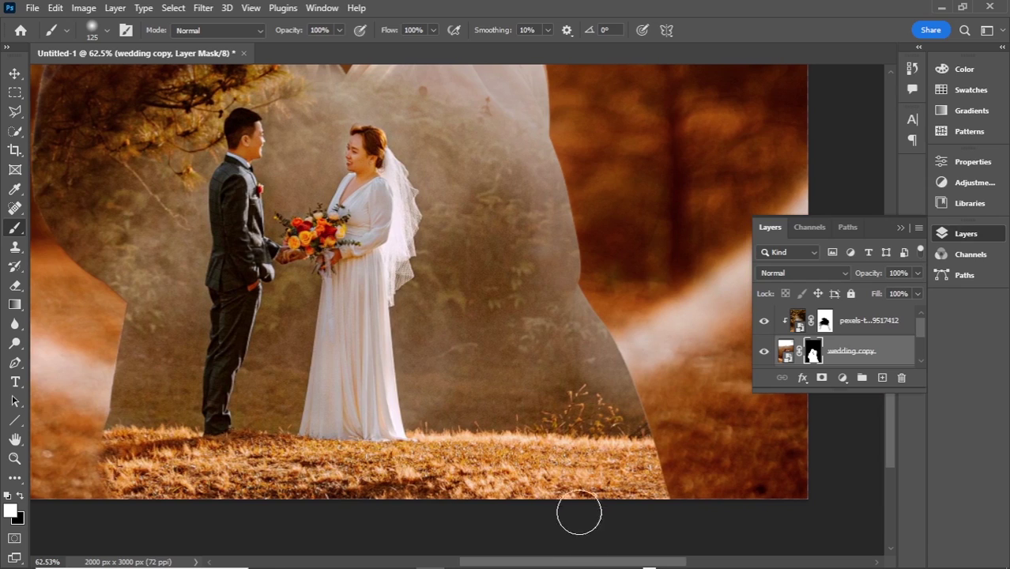
{"action": "left_click", "coordinate": [339, 30]}
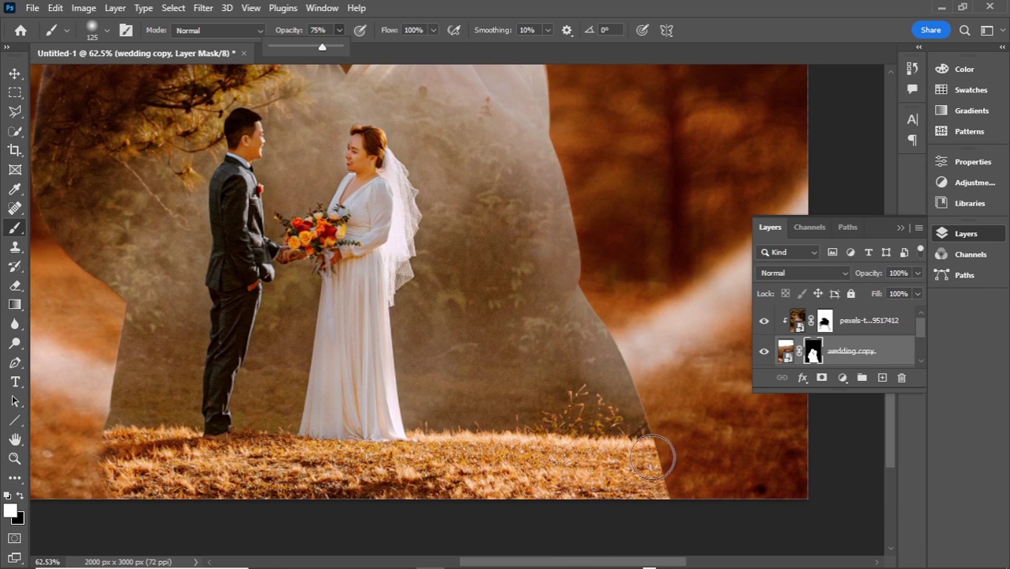
{"action": "key", "text": "bracketleft"}
{"action": "key", "text": "bracketleft"}
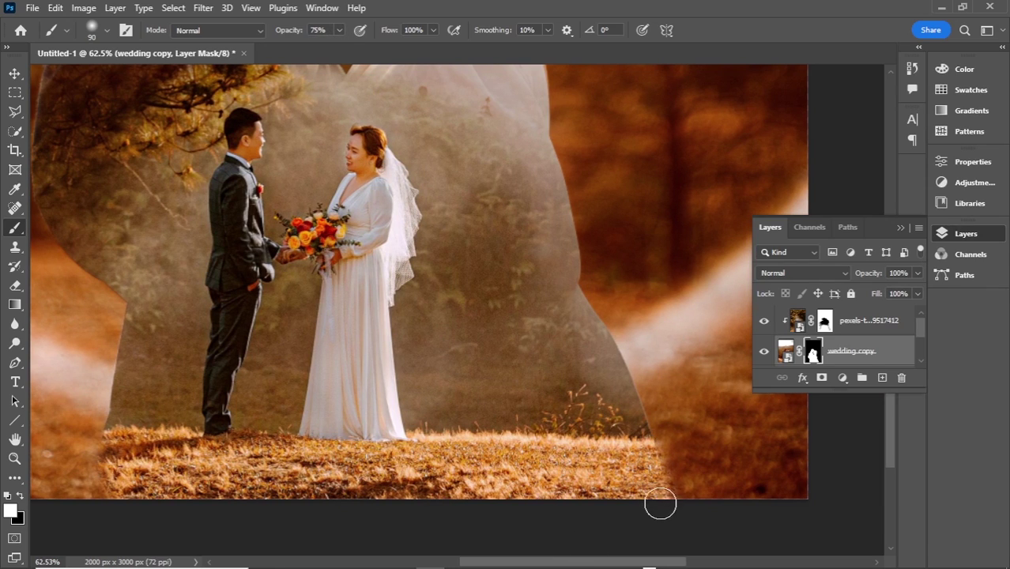
{"action": "key", "text": "ctrl+0"}
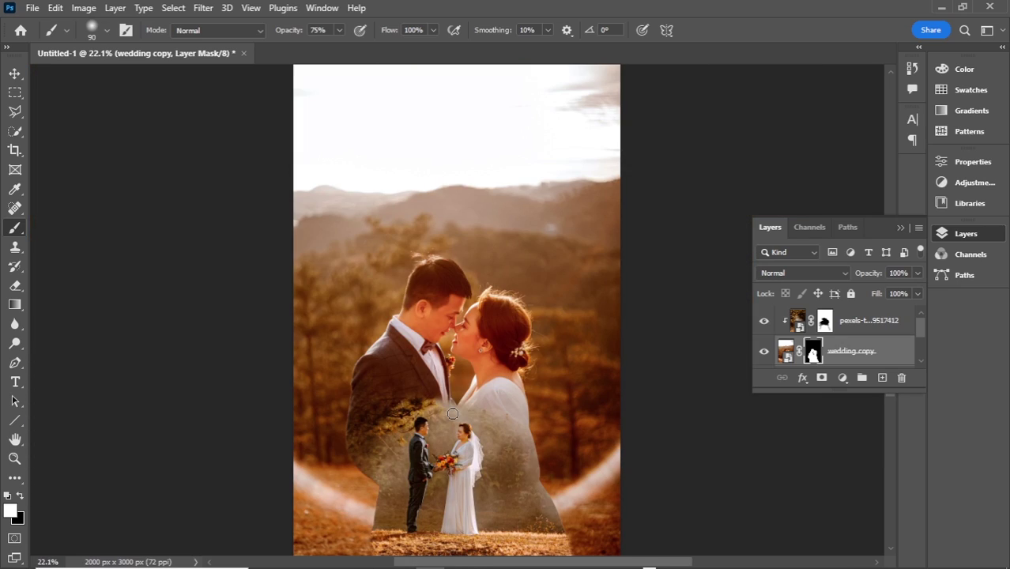
Step: Stamp all visible layers into Layer 1, convert it to a smart object, and open Camera Raw Filter
{"action": "left_click", "coordinate": [815, 326]}
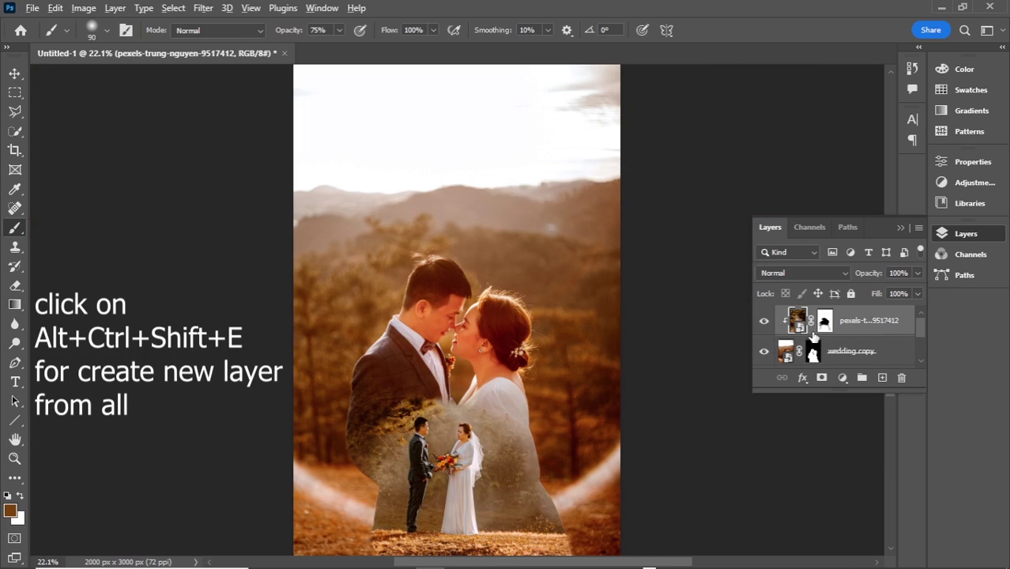
{"action": "key", "text": "ctrl+shift+alt+e"}
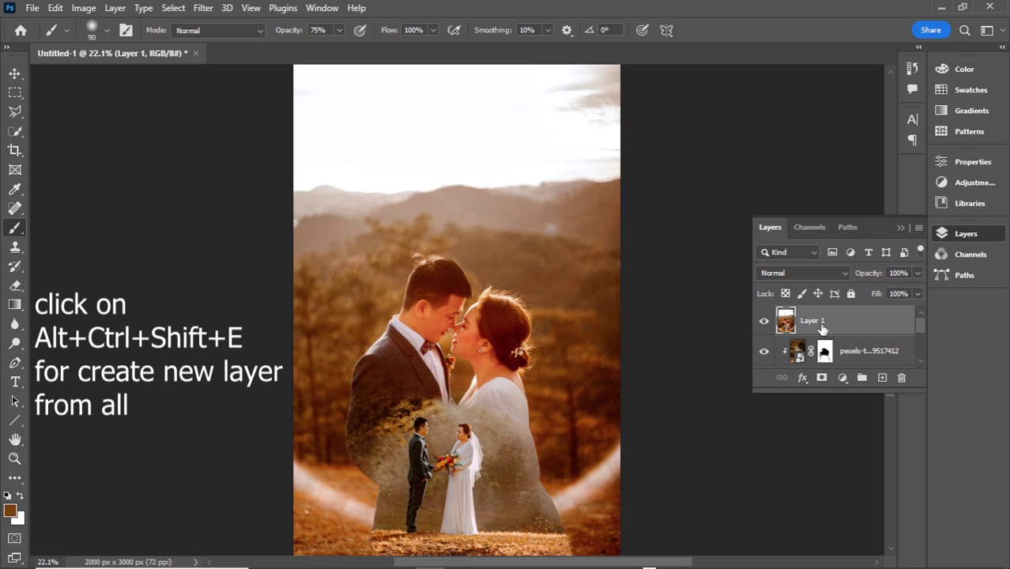
{"action": "right_click", "coordinate": [822, 324]}
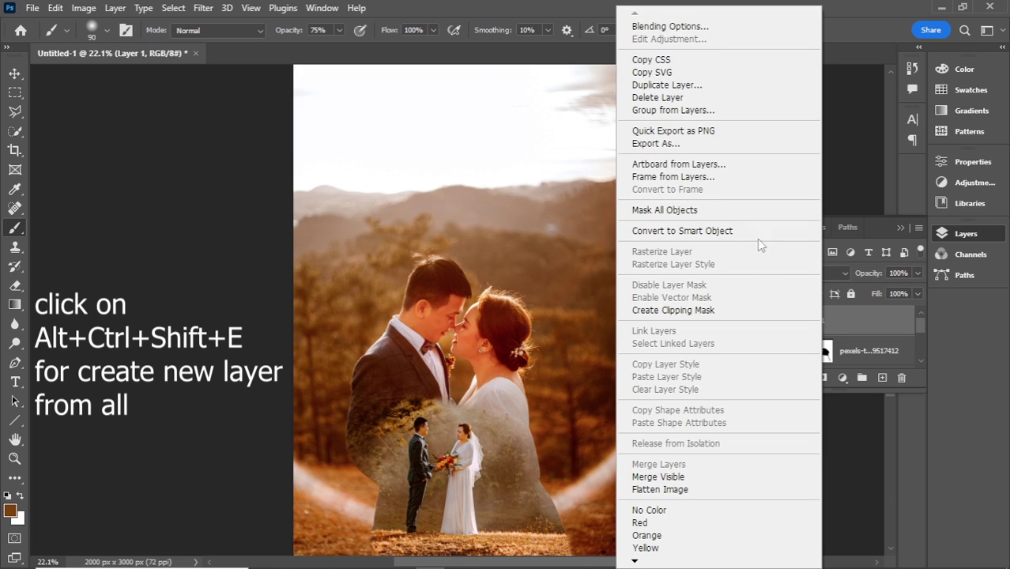
{"action": "left_click", "coordinate": [735, 231]}
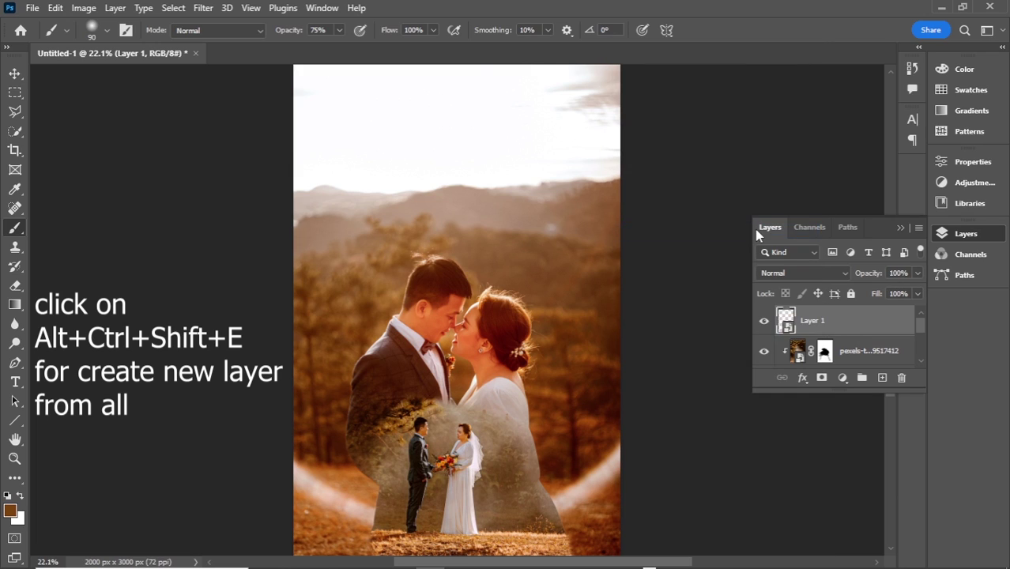
{"action": "left_click", "coordinate": [213, 12]}
{"action": "left_click", "coordinate": [237, 119]}
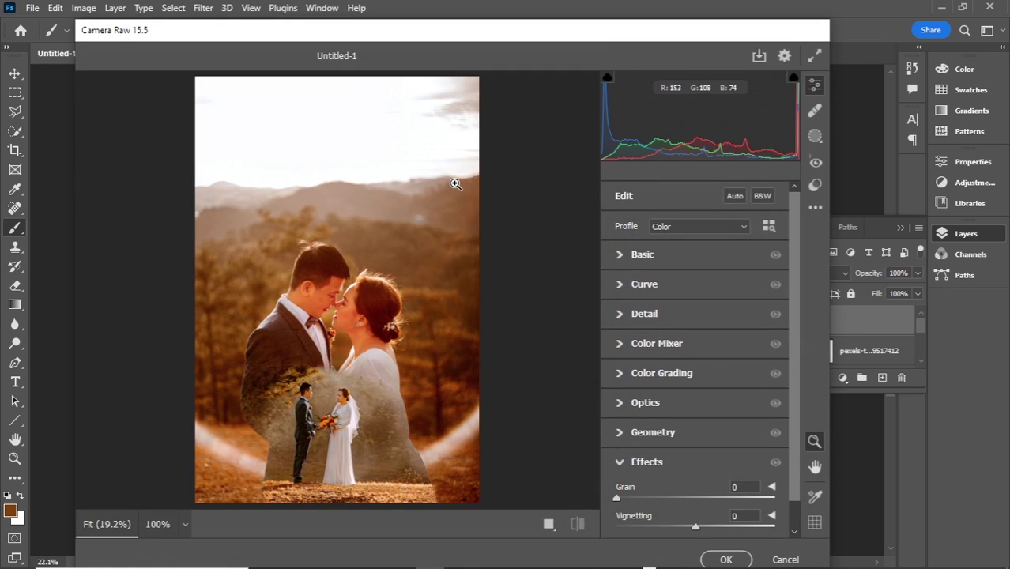
Step: In Camera Raw's Basic panel, set Temperature -6, Tint -7 and Contrast +10
{"action": "left_click", "coordinate": [625, 254]}
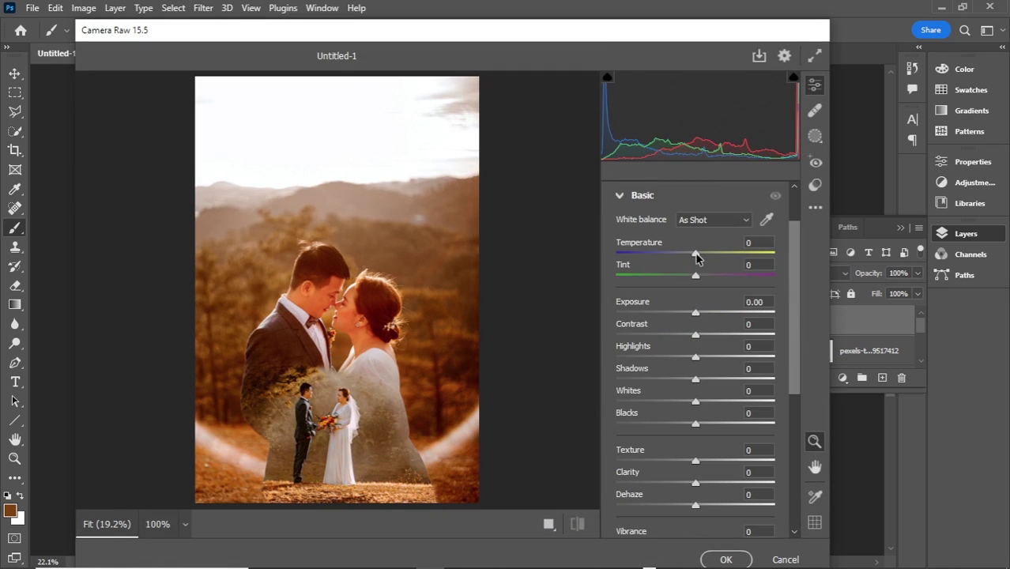
{"action": "left_click_drag", "start_coordinate": [696, 255], "coordinate": [693, 277]}
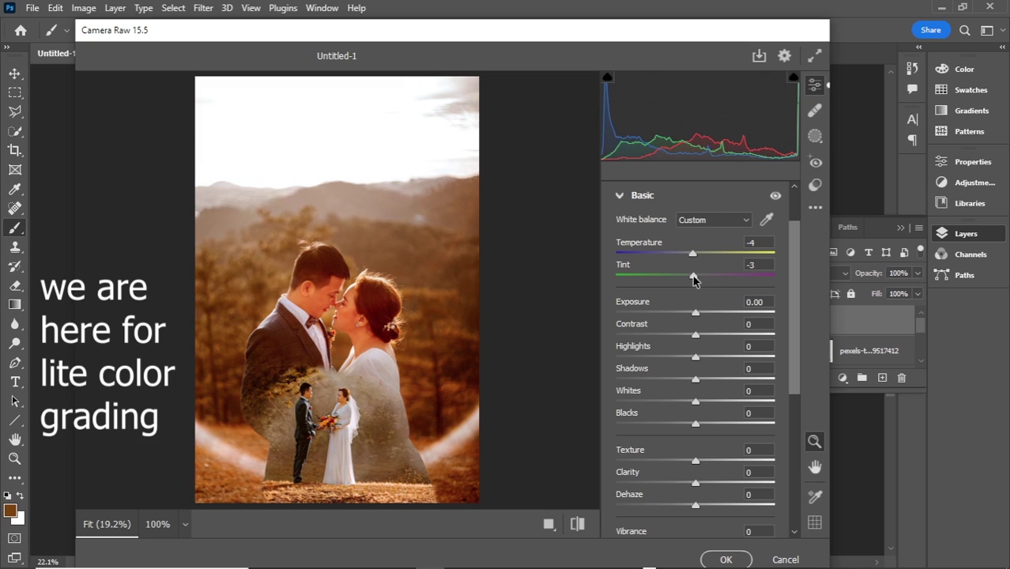
{"action": "left_click", "coordinate": [577, 523]}
{"action": "left_click_drag", "start_coordinate": [693, 254], "coordinate": [691, 255]}
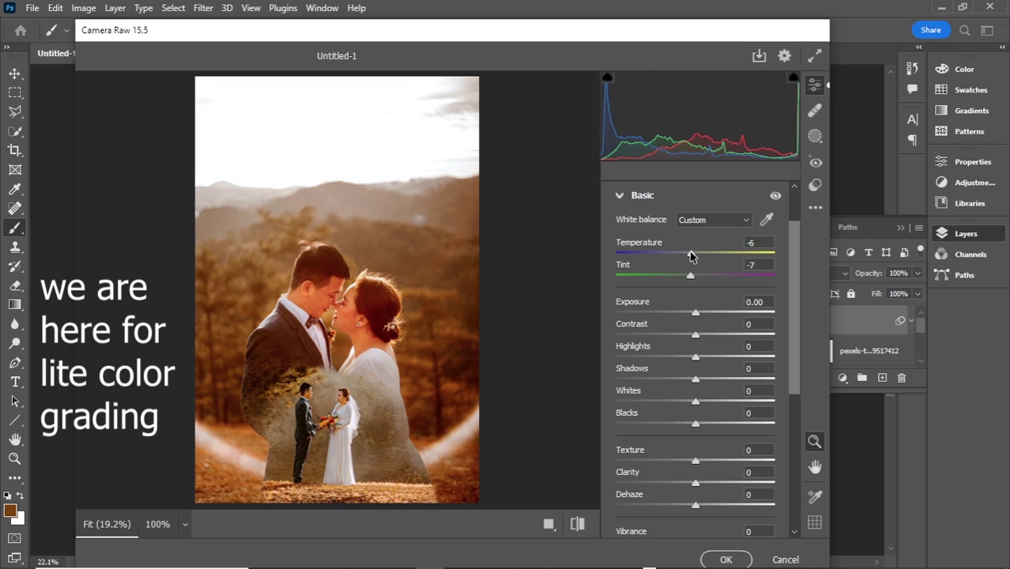
{"action": "left_click_drag", "start_coordinate": [695, 338], "coordinate": [704, 338]}
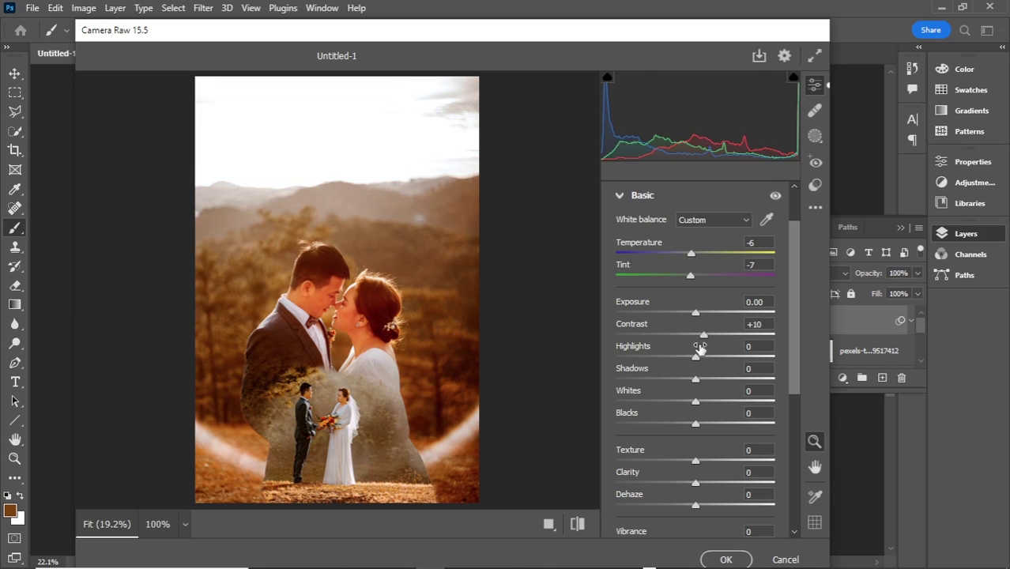
Step: Add Clarity +25, Vibrance +14 and Vignetting +19, then apply the filter
{"action": "scroll", "coordinate": [686, 454], "scroll_direction": "down", "scroll_amount": 3}
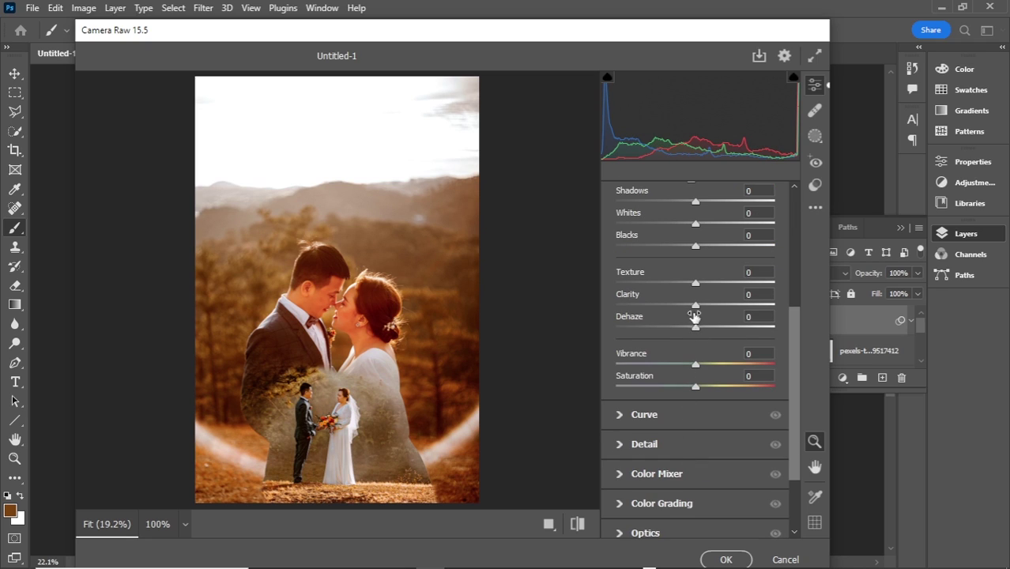
{"action": "left_click_drag", "start_coordinate": [695, 308], "coordinate": [715, 305]}
{"action": "left_click_drag", "start_coordinate": [696, 365], "coordinate": [704, 364]}
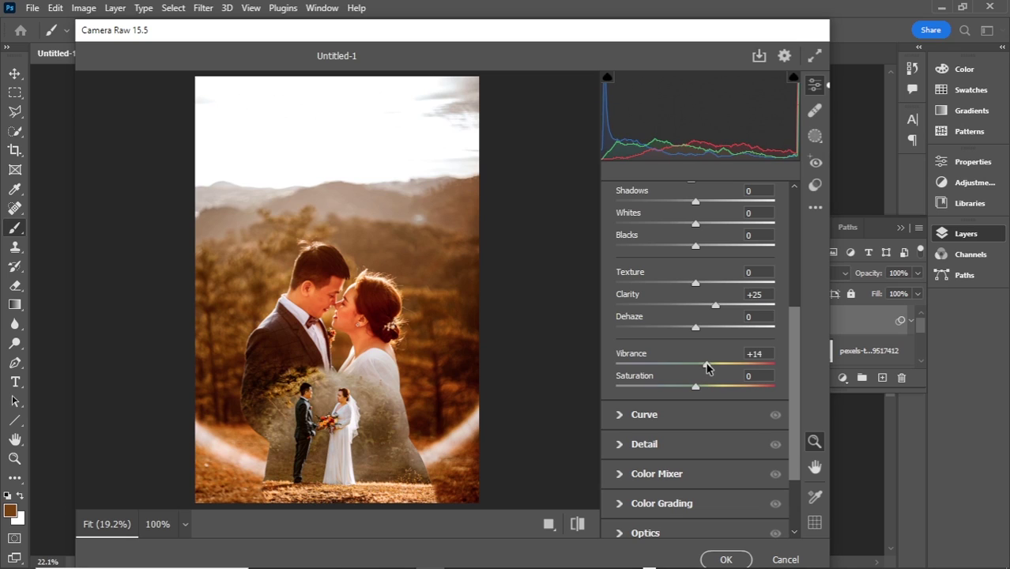
{"action": "scroll", "coordinate": [620, 496], "scroll_direction": "down", "scroll_amount": 2}
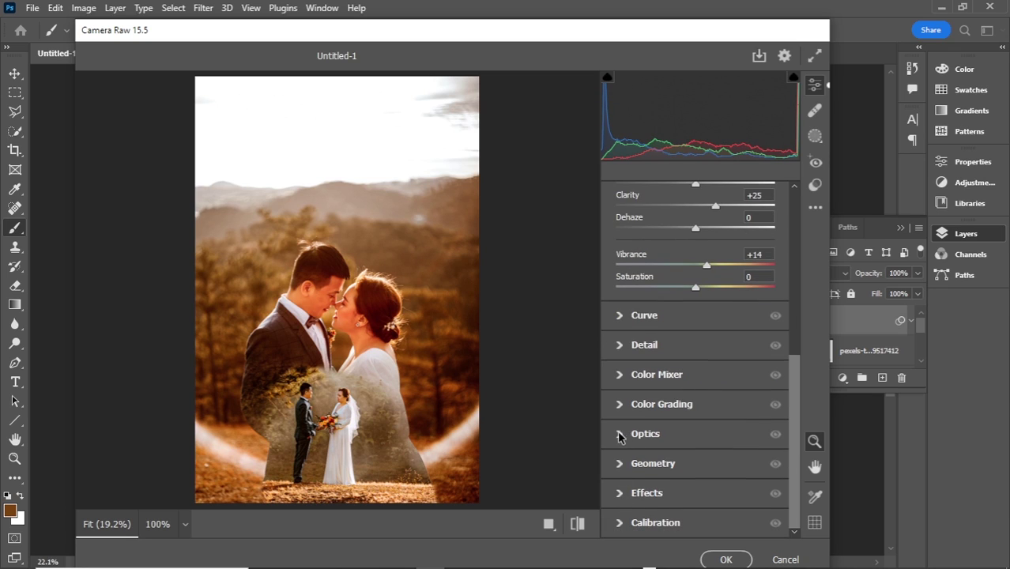
{"action": "left_click", "coordinate": [624, 496]}
{"action": "left_click_drag", "start_coordinate": [695, 497], "coordinate": [710, 499]}
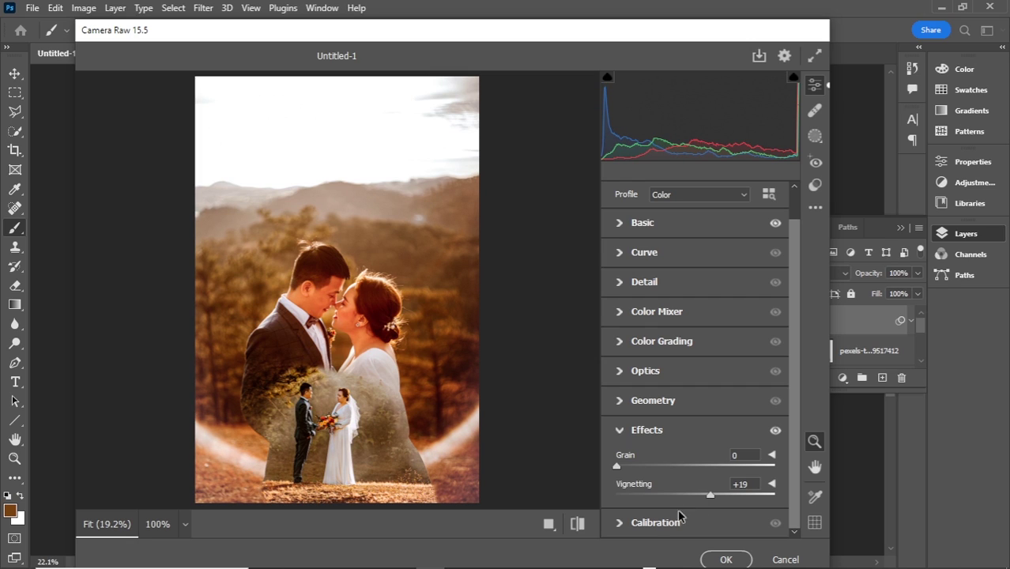
{"action": "left_click", "coordinate": [726, 560]}
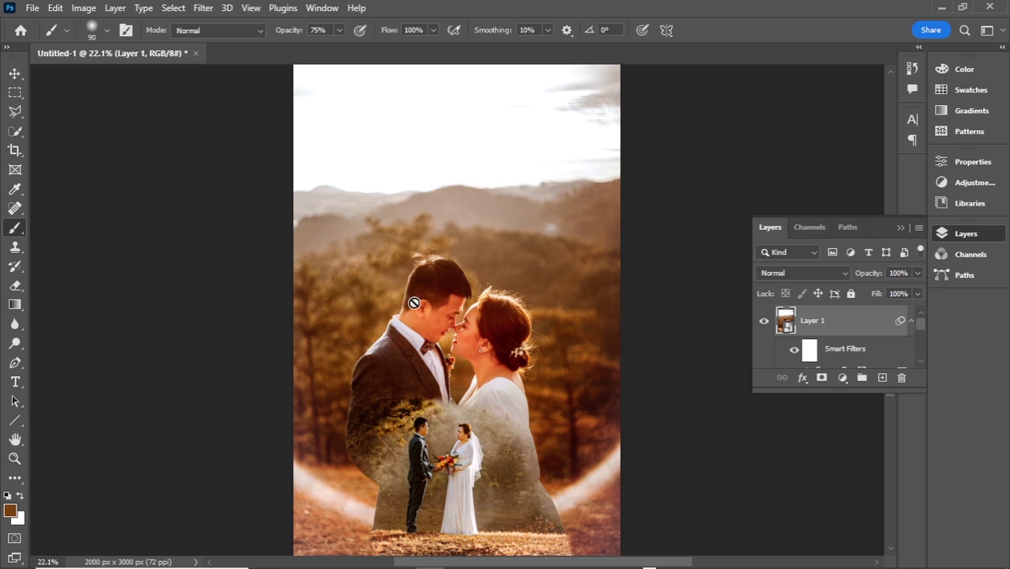
{"action": "left_click", "coordinate": [15, 382]}
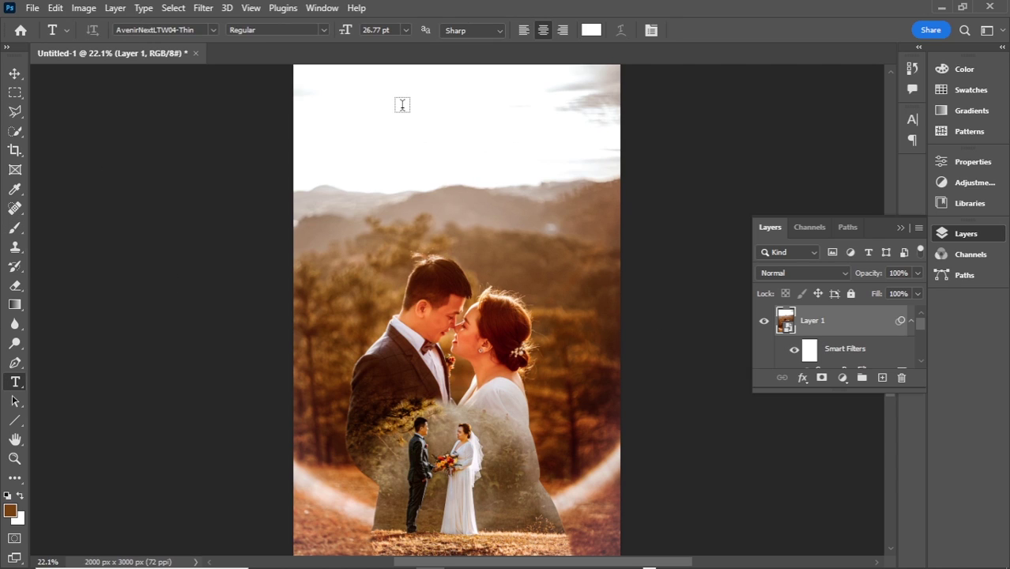
Step: Add a placeholder text layer near the poster top at 120 pt
{"action": "left_click", "coordinate": [403, 105]}
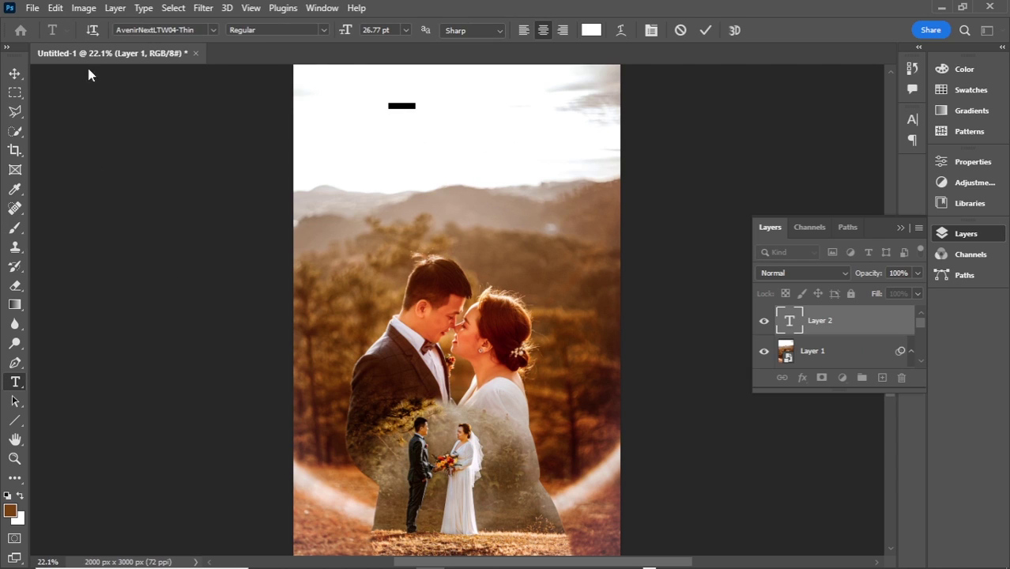
{"action": "left_click", "coordinate": [651, 30]}
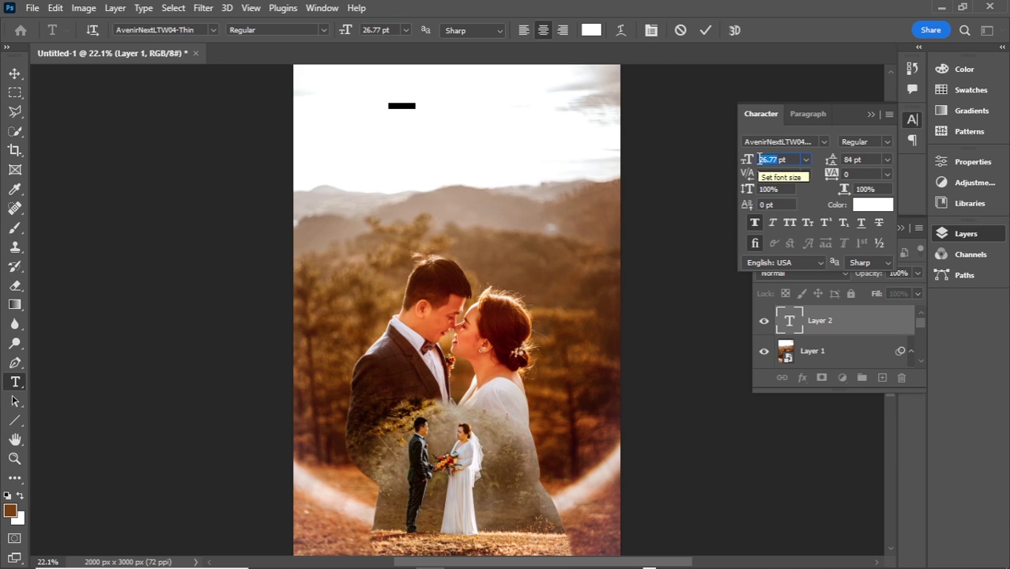
{"action": "type", "text": "120"}
{"action": "key", "text": "Return"}
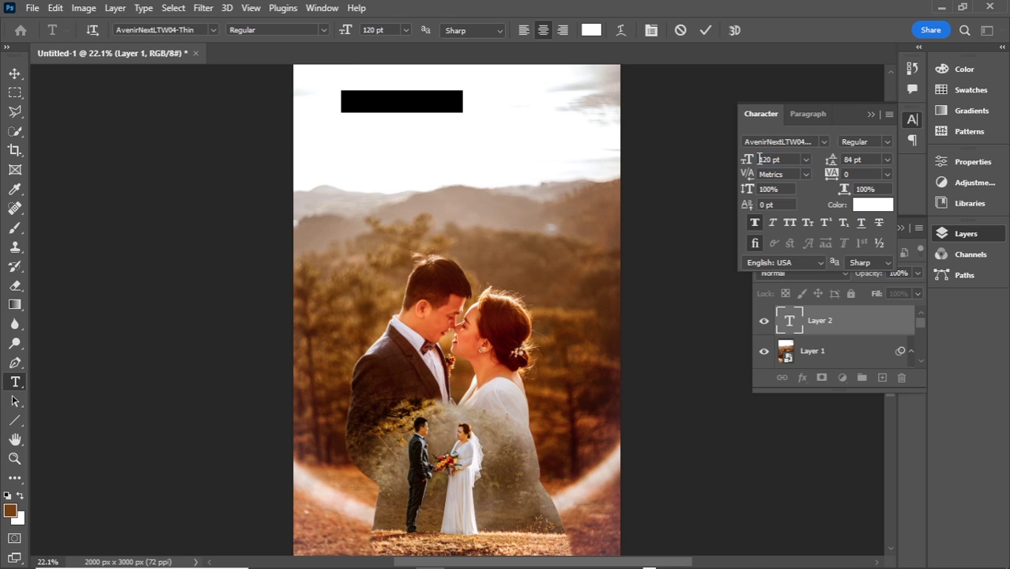
{"action": "left_click", "coordinate": [14, 74]}
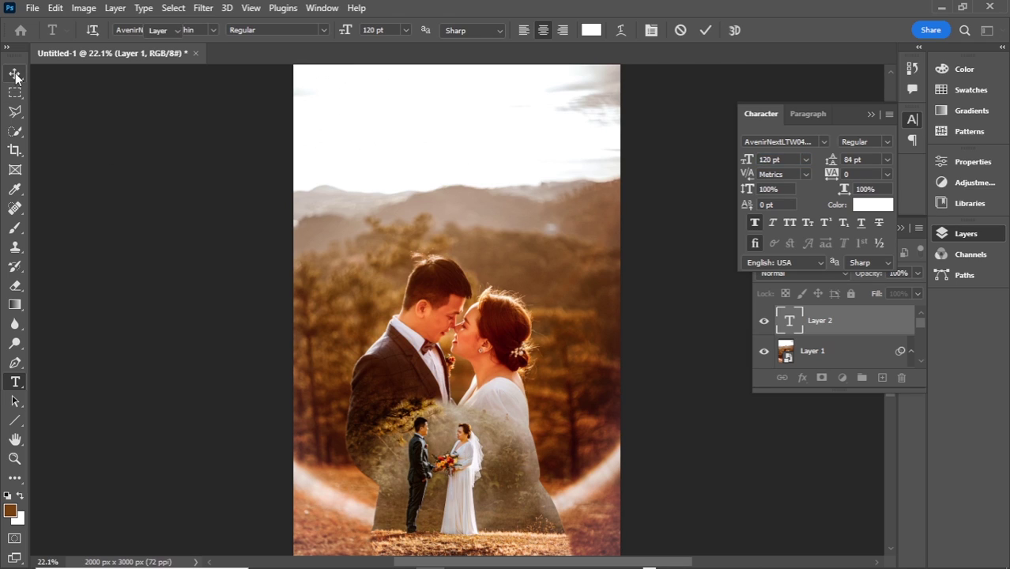
Step: Recolour the Lorem Ipsum text to brown #975c22 sampled from the photo
{"action": "key", "text": "t"}
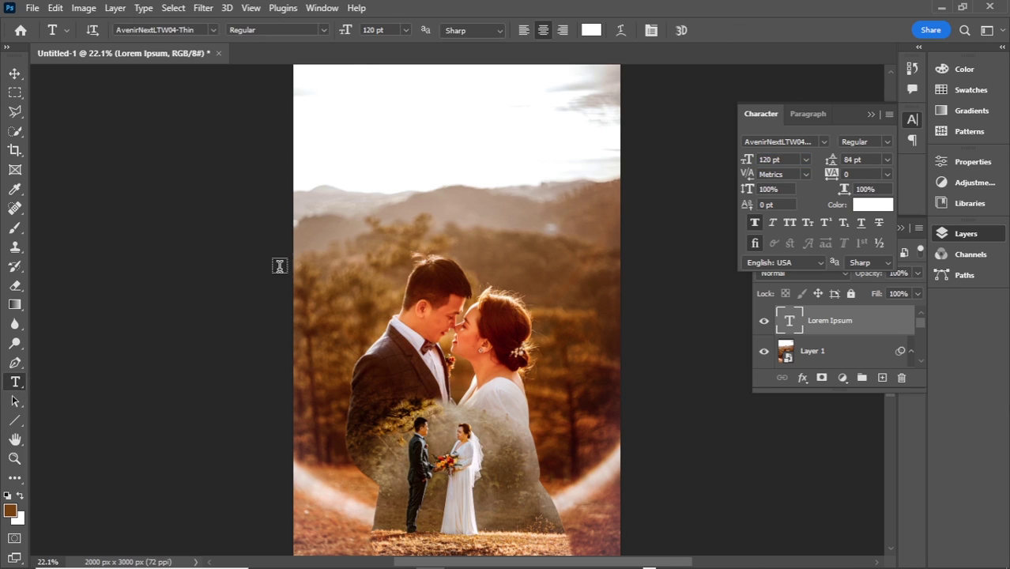
{"action": "left_click", "coordinate": [405, 112]}
{"action": "left_click", "coordinate": [591, 31]}
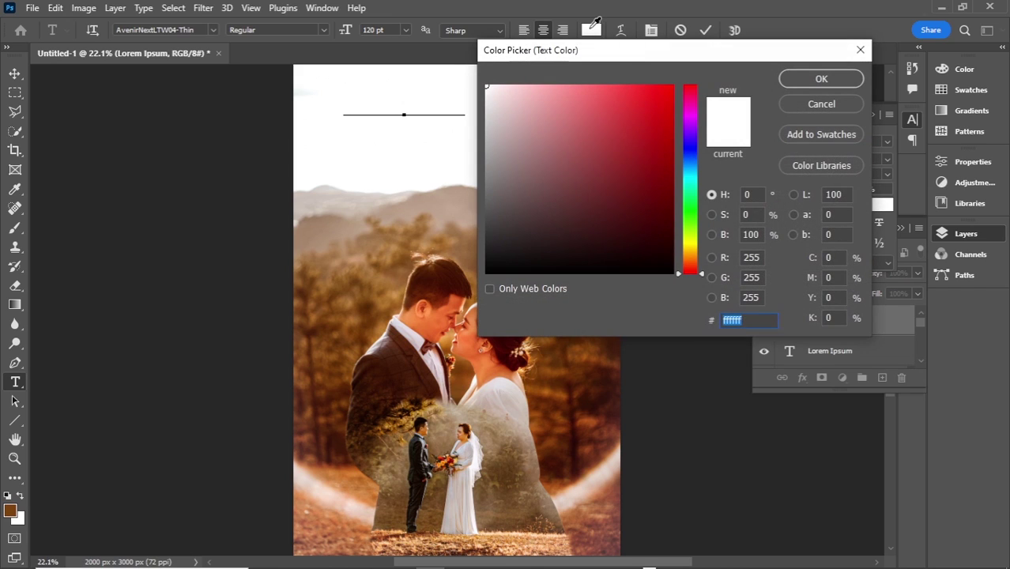
{"action": "left_click", "coordinate": [353, 304]}
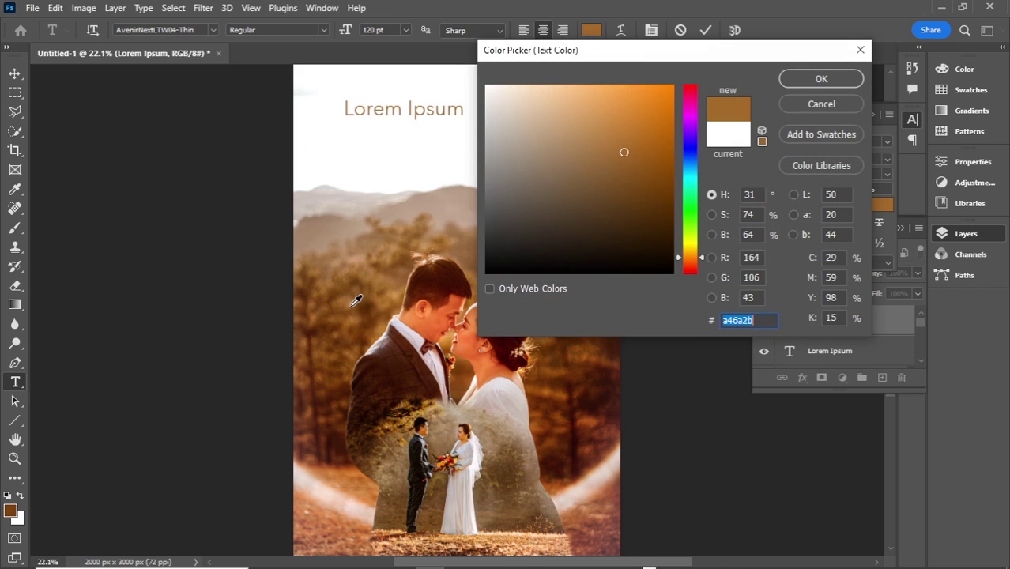
{"action": "left_click_drag", "start_coordinate": [353, 302], "coordinate": [354, 306]}
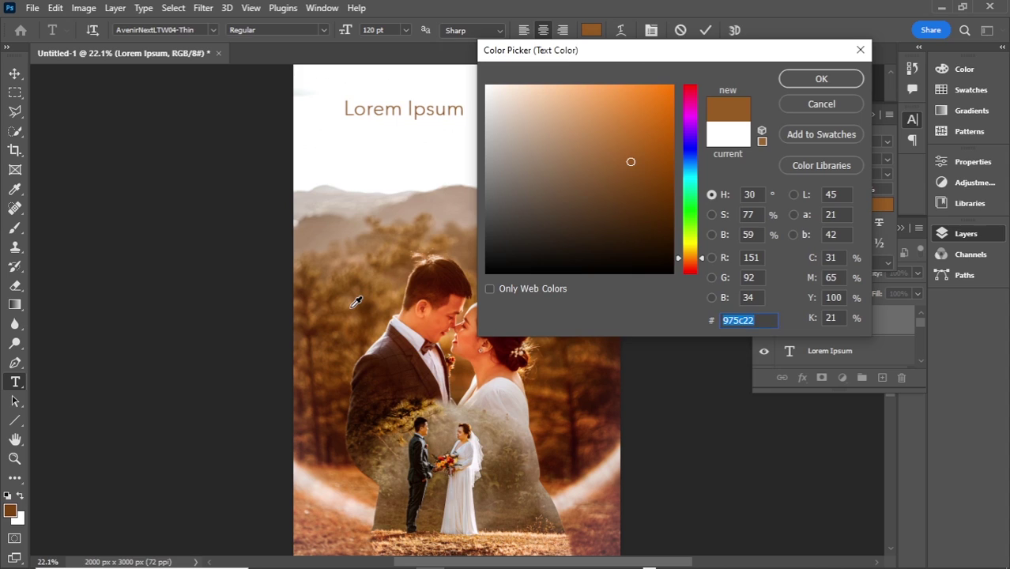
{"action": "left_click", "coordinate": [819, 80]}
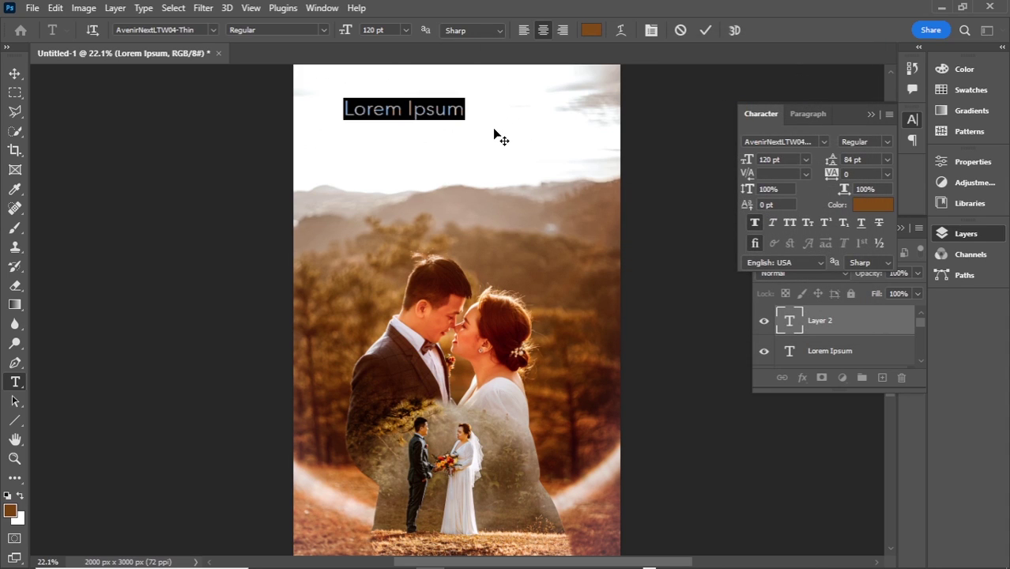
Step: Replace the placeholder text with 'Husband & Wife'
{"action": "left_click", "coordinate": [469, 112]}
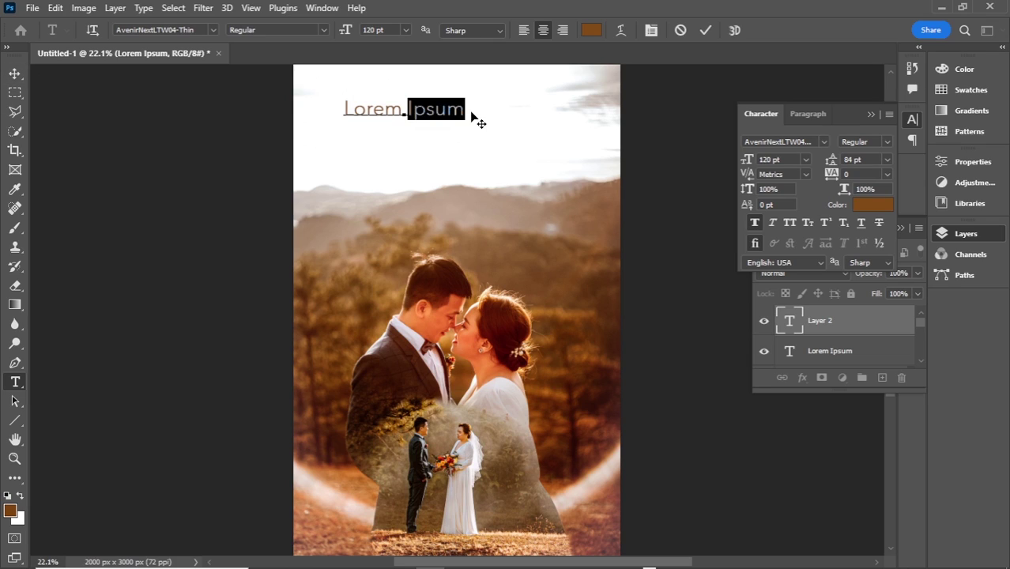
{"action": "mouse_move", "coordinate": [464, 103]}
{"action": "left_mouse_down"}
{"action": "mouse_move", "coordinate": [334, 106]}
{"action": "mouse_move", "coordinate": [338, 118]}
{"action": "left_mouse_up"}
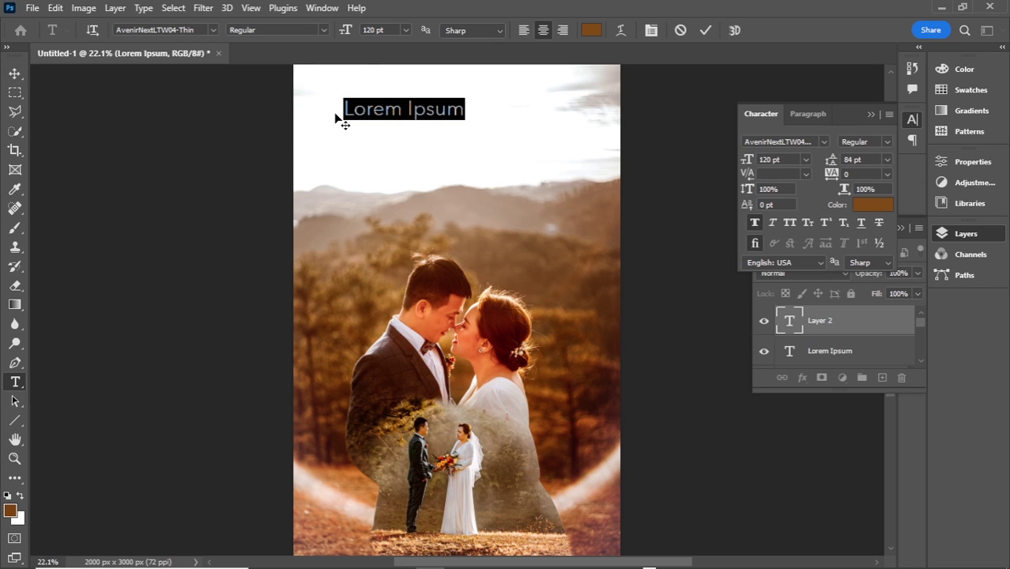
{"action": "type", "text": "Husband "}
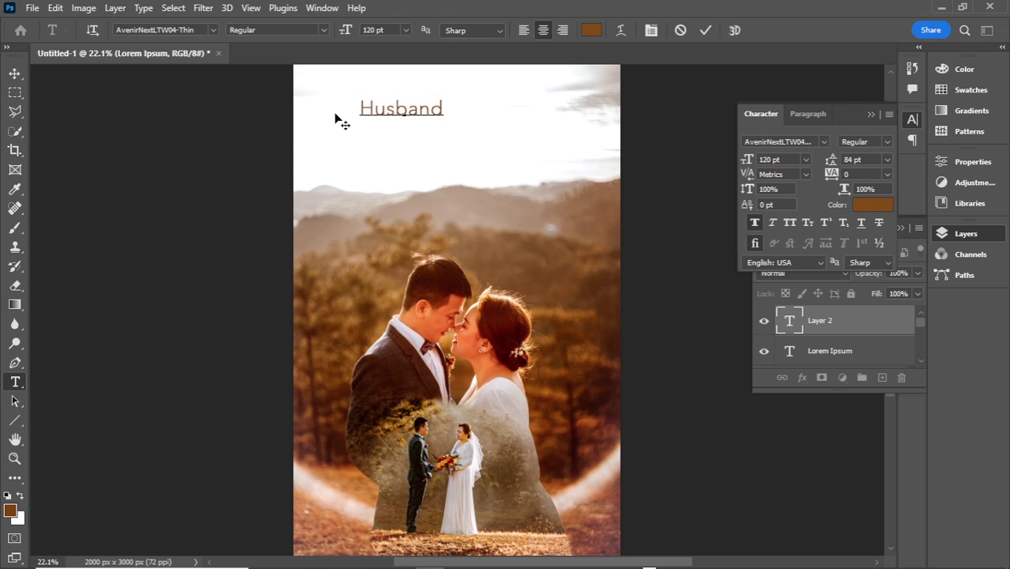
{"action": "type", "text": "& Wif"}
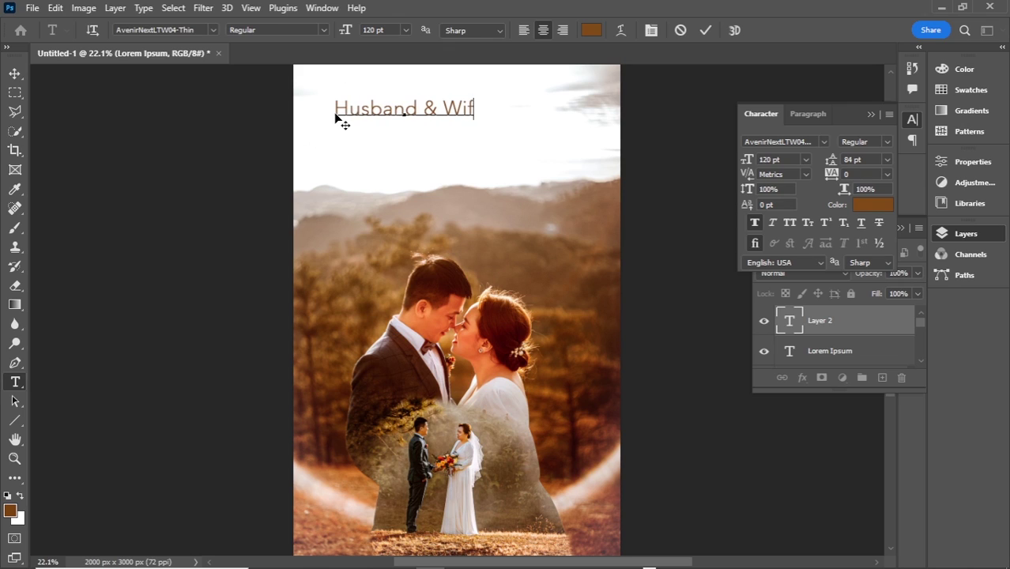
{"action": "type", "text": "e"}
{"action": "key", "text": "ctrl+Return"}
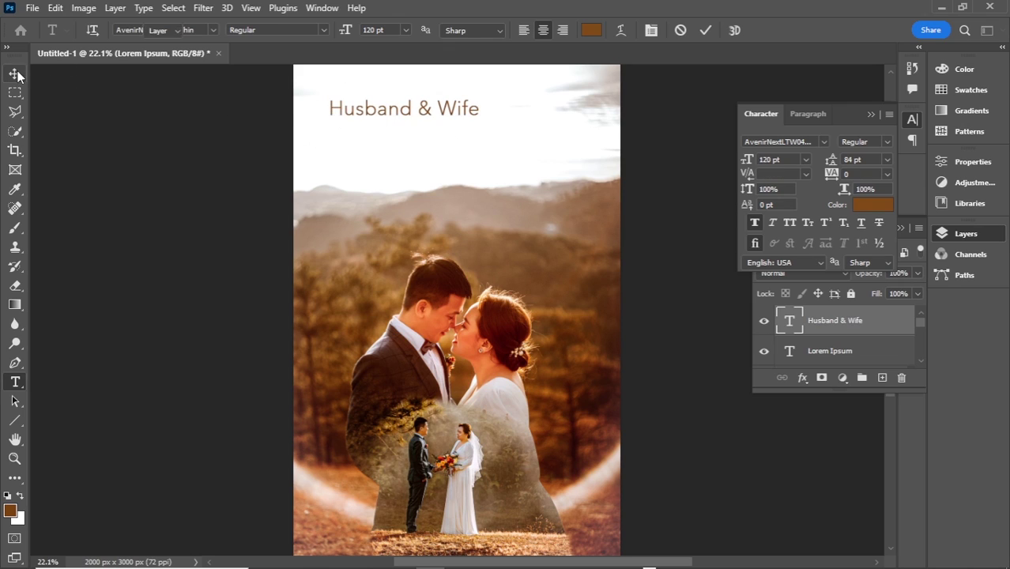
Step: Set the title in Aubange Belgium and centre it across the top of the poster
{"action": "key", "text": "Return"}
{"action": "left_click", "coordinate": [213, 30]}
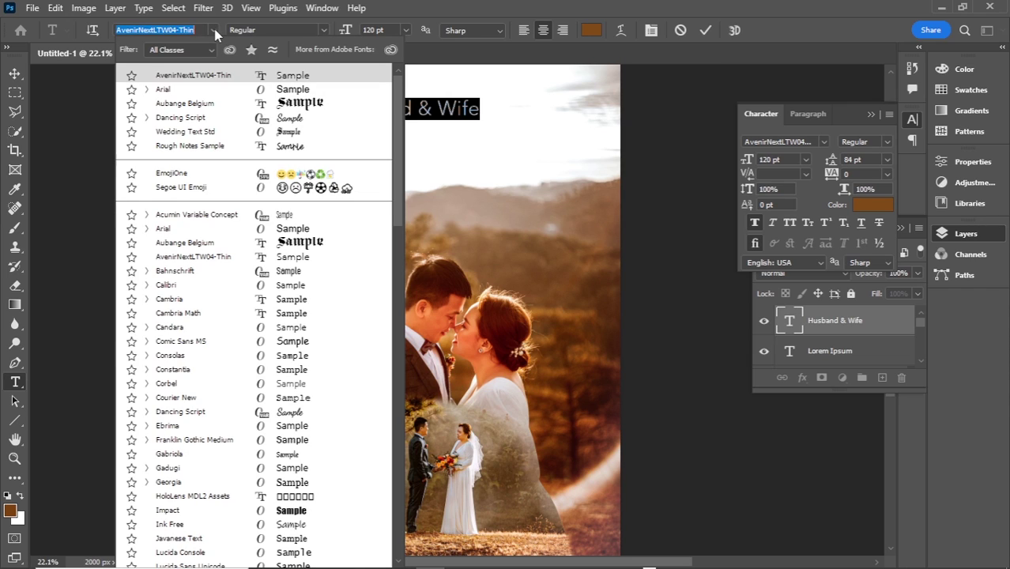
{"action": "left_click", "coordinate": [207, 103]}
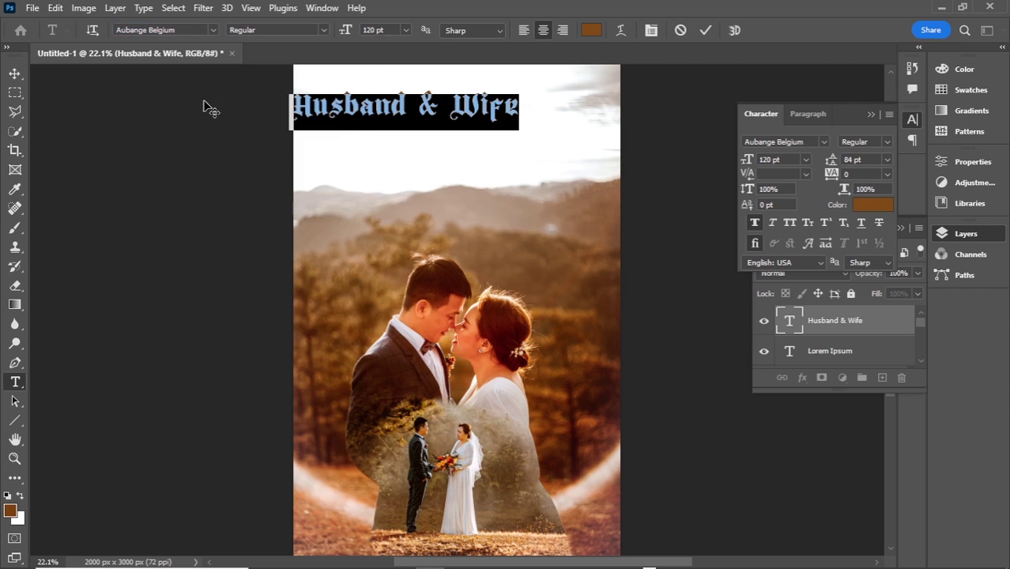
{"action": "left_click", "coordinate": [16, 74]}
{"action": "left_click_drag", "start_coordinate": [448, 110], "coordinate": [496, 106]}
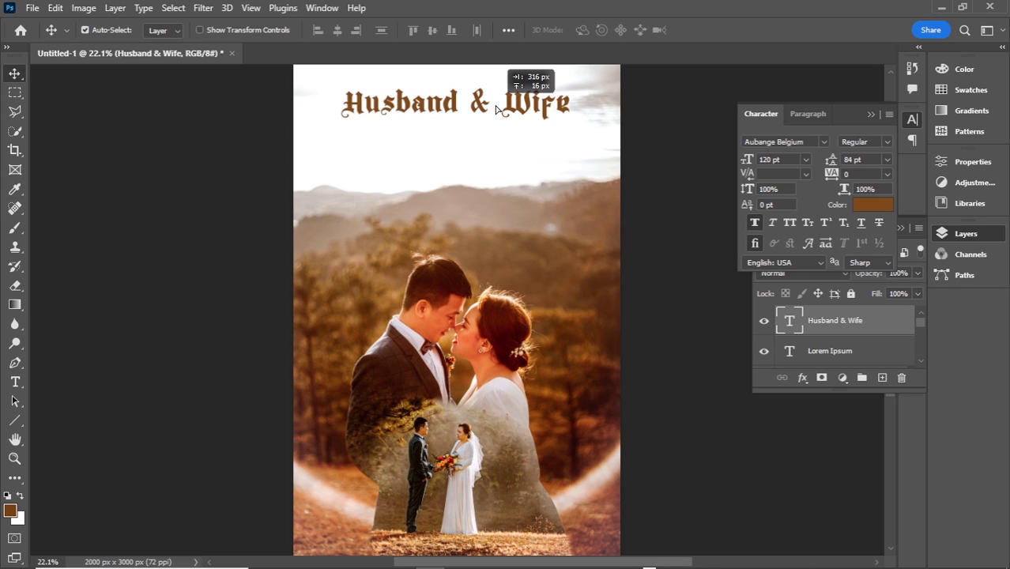
{"action": "left_click", "coordinate": [912, 119]}
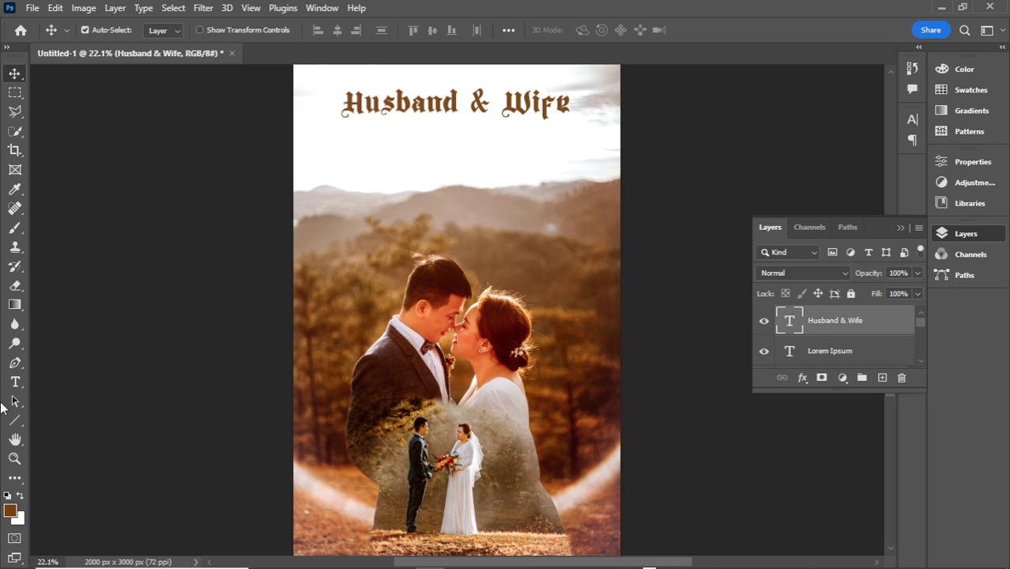
Step: Type 'Pre wedding Potos' as a new text line just below the title
{"action": "left_click", "coordinate": [15, 382]}
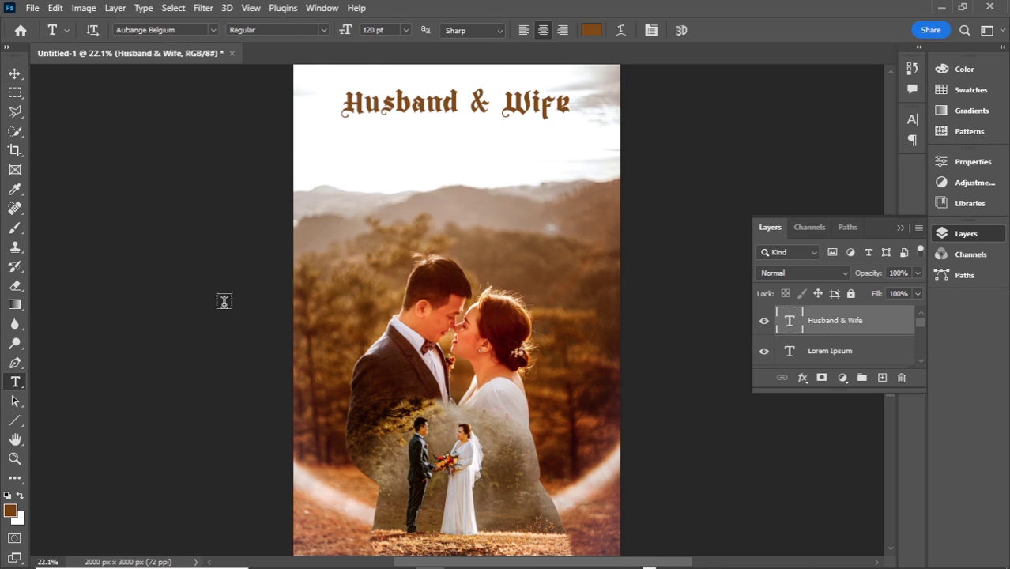
{"action": "left_click", "coordinate": [413, 136]}
{"action": "type", "text": "Pr"}
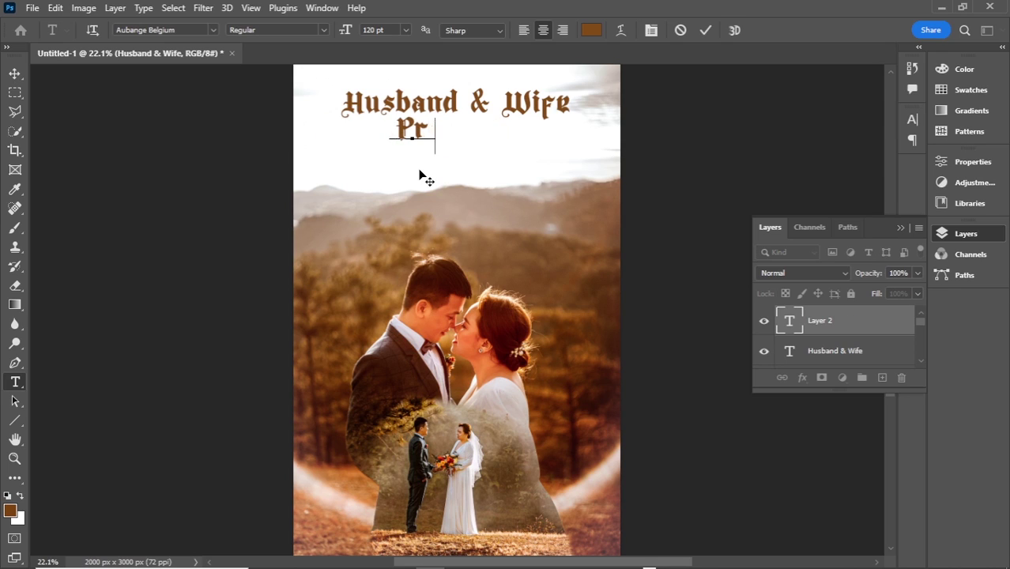
{"action": "type", "text": "e weddi"}
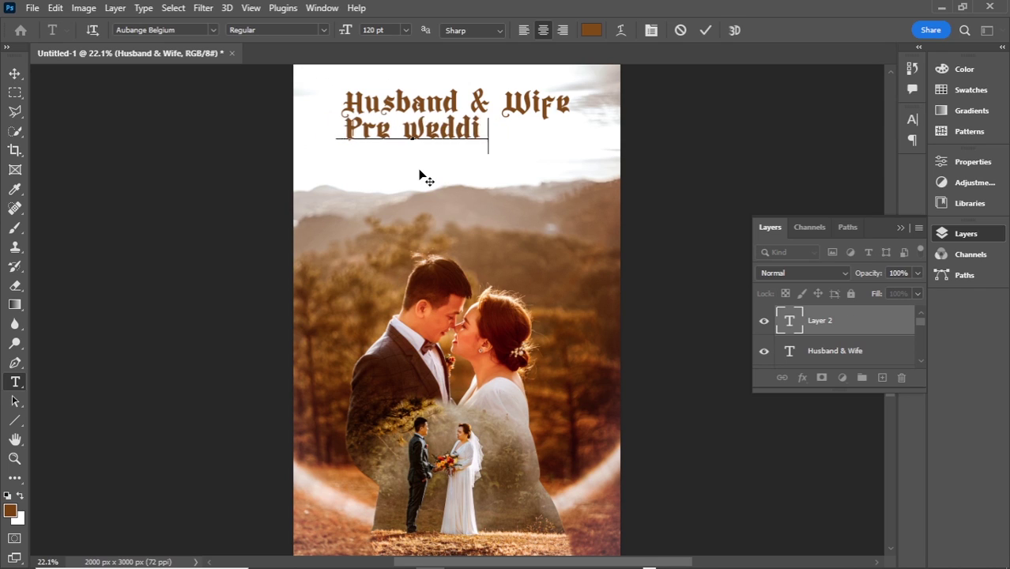
{"action": "type", "text": "ng Potos"}
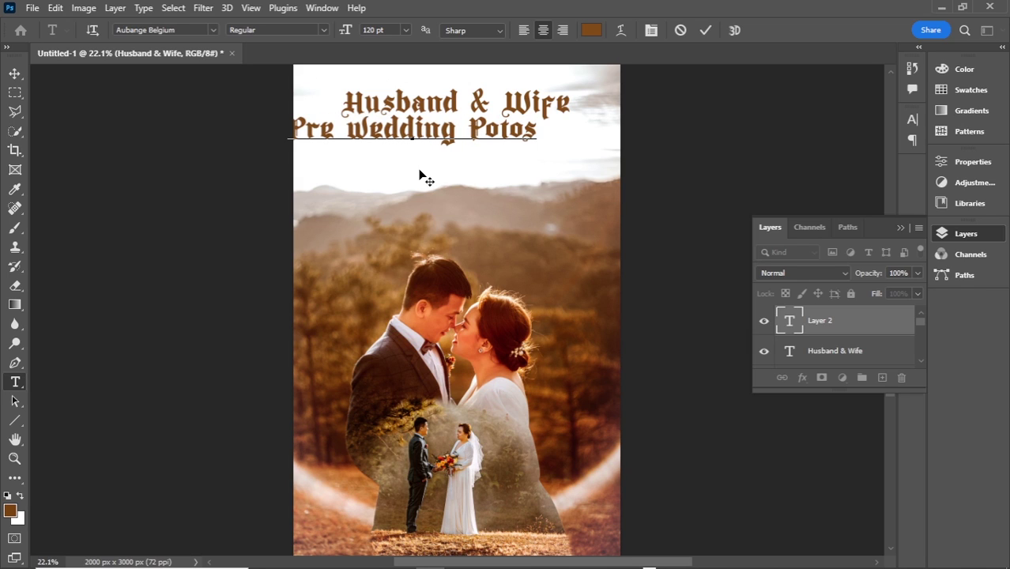
{"action": "key", "text": "ctrl+Return"}
{"action": "key", "text": "v"}
{"action": "left_click_drag", "start_coordinate": [398, 147], "coordinate": [423, 145]}
Step: Change the subtitle font to AvenirNextLTW04-Thin and nudge it under the title
{"action": "double_click", "coordinate": [421, 142]}
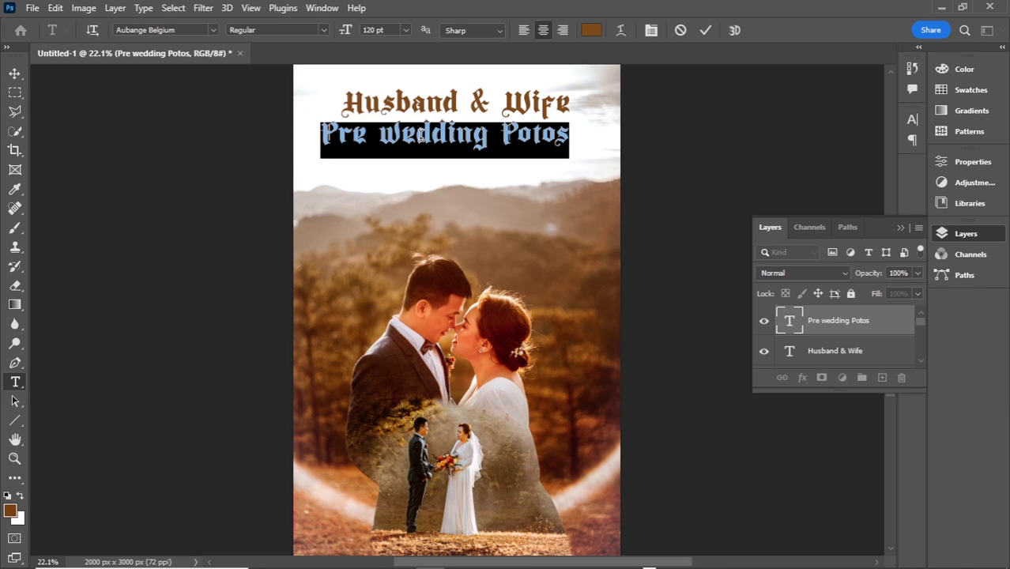
{"action": "left_click", "coordinate": [211, 31]}
{"action": "left_click", "coordinate": [207, 90]}
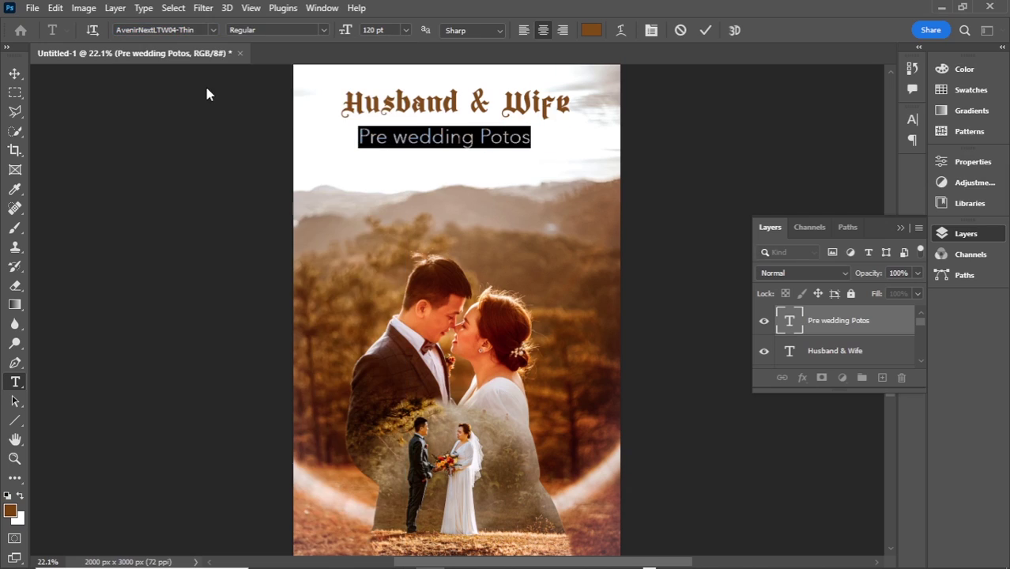
{"action": "left_click_drag", "start_coordinate": [470, 110], "coordinate": [481, 101]}
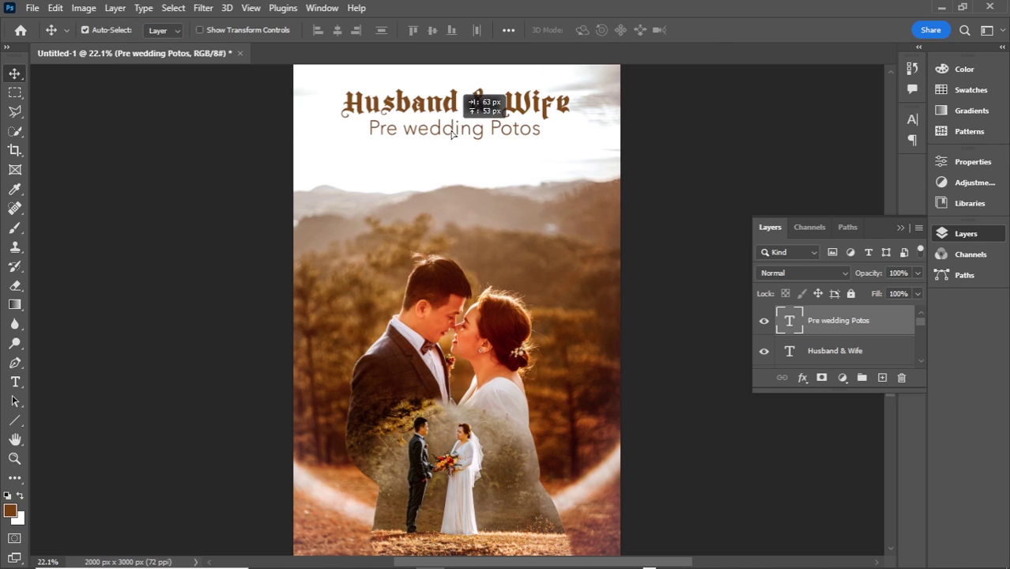
Step: Size the subtitle to 90 pt and move it up closer to the title
{"action": "left_click", "coordinate": [650, 30]}
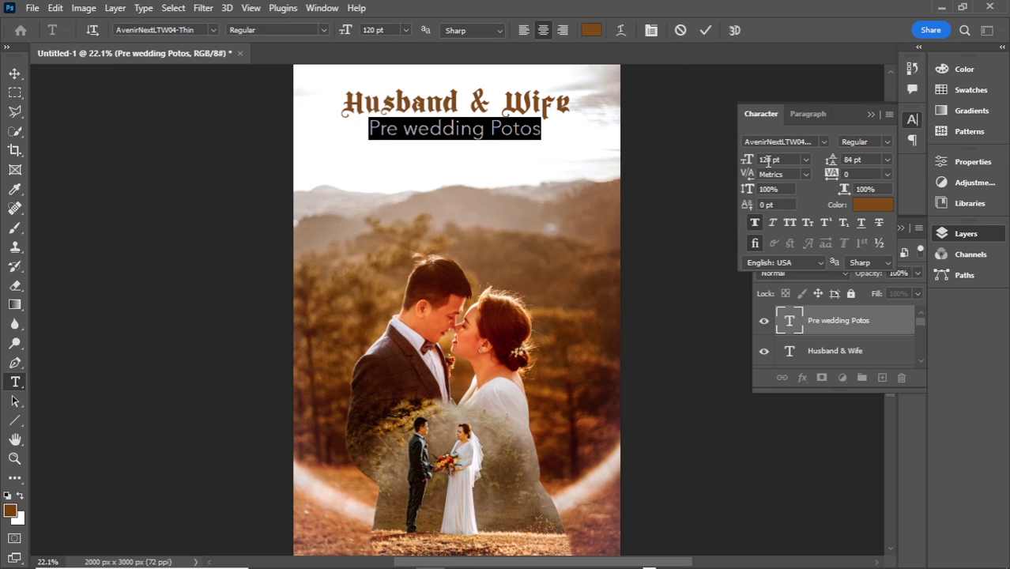
{"action": "type", "text": "90"}
{"action": "key", "text": "Return"}
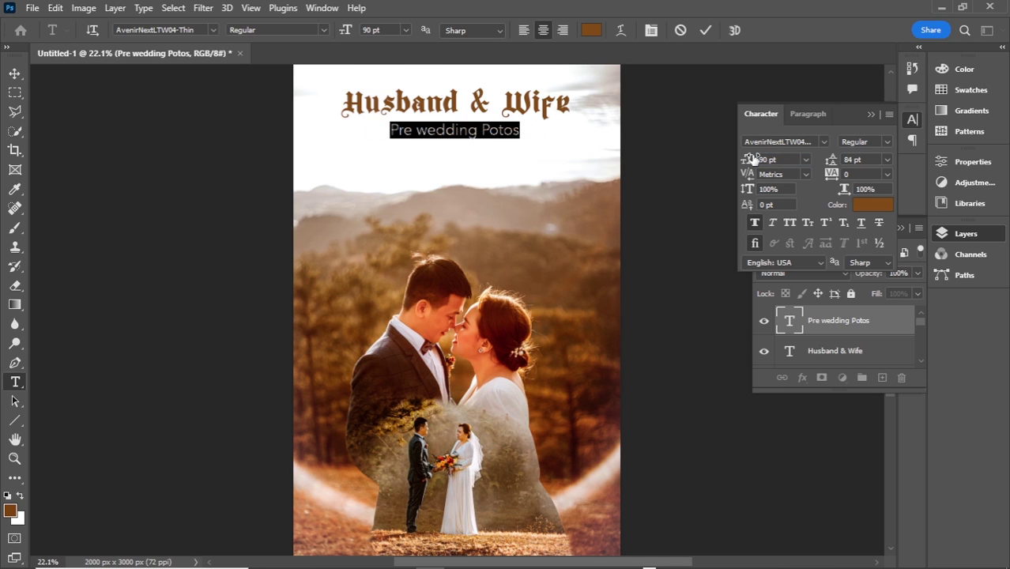
{"action": "key", "text": "ctrl+Return"}
{"action": "key", "text": "v"}
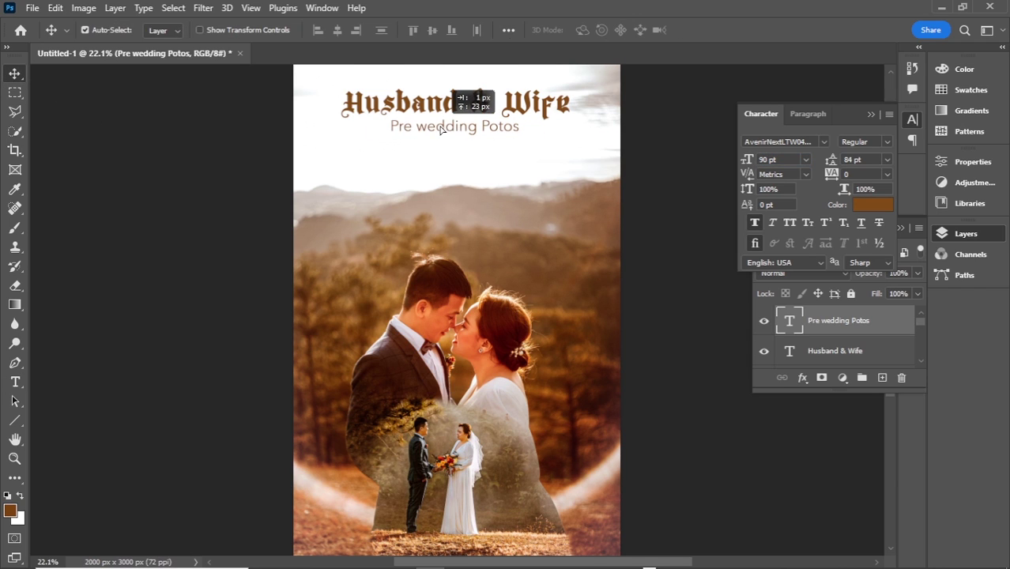
{"action": "scroll", "coordinate": [451, 139], "scroll_direction": "up", "scroll_amount": 1}
{"action": "scroll", "coordinate": [474, 139], "scroll_direction": "up", "scroll_amount": 5}
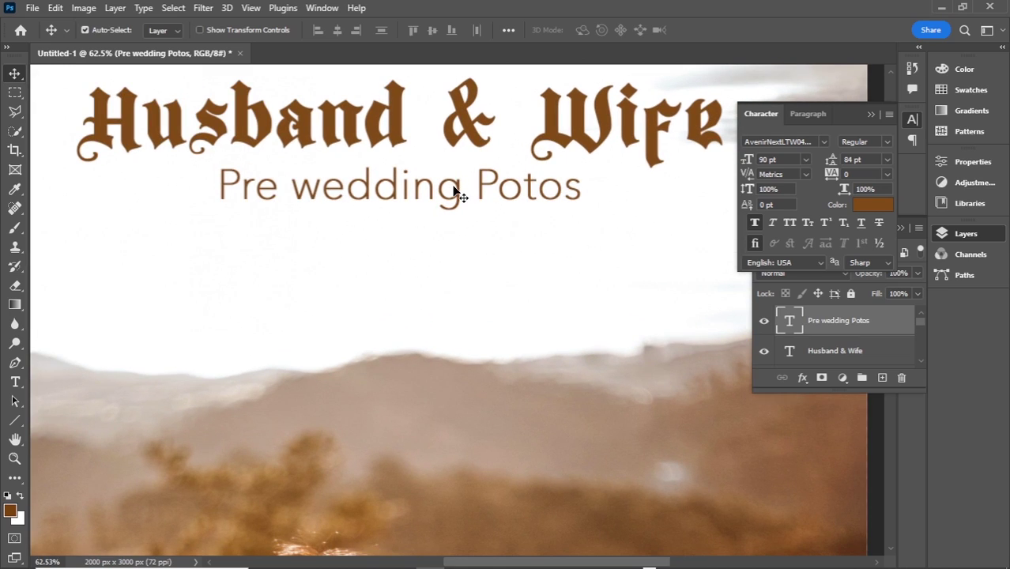
{"action": "left_click_drag", "start_coordinate": [458, 191], "coordinate": [455, 182]}
Step: Fit the whole poster in view and tidy the Layers and Character panels
{"action": "key", "text": "ctrl+0"}
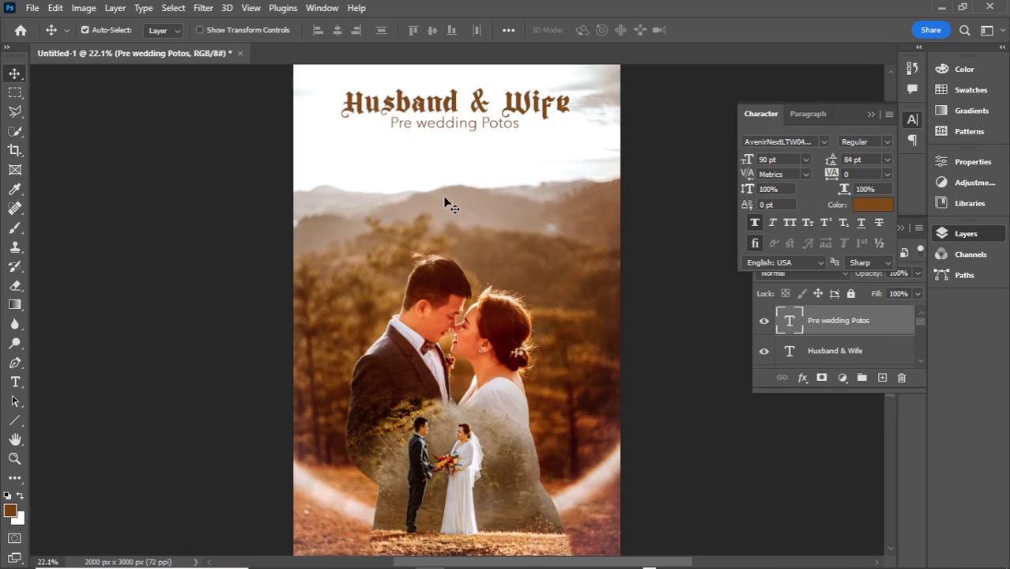
{"action": "left_click", "coordinate": [963, 236]}
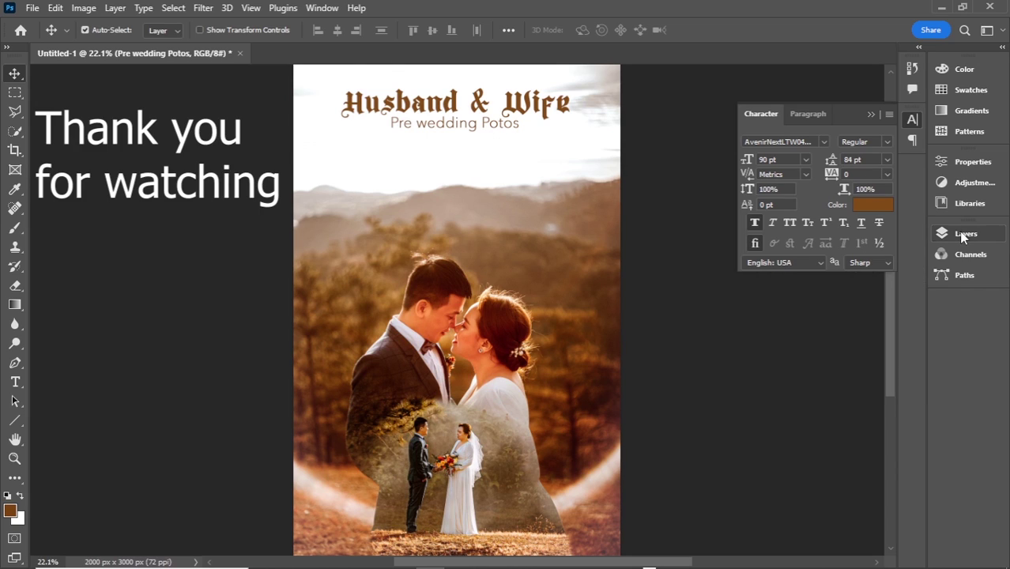
{"action": "left_click", "coordinate": [963, 236]}
{"action": "left_click", "coordinate": [913, 120]}
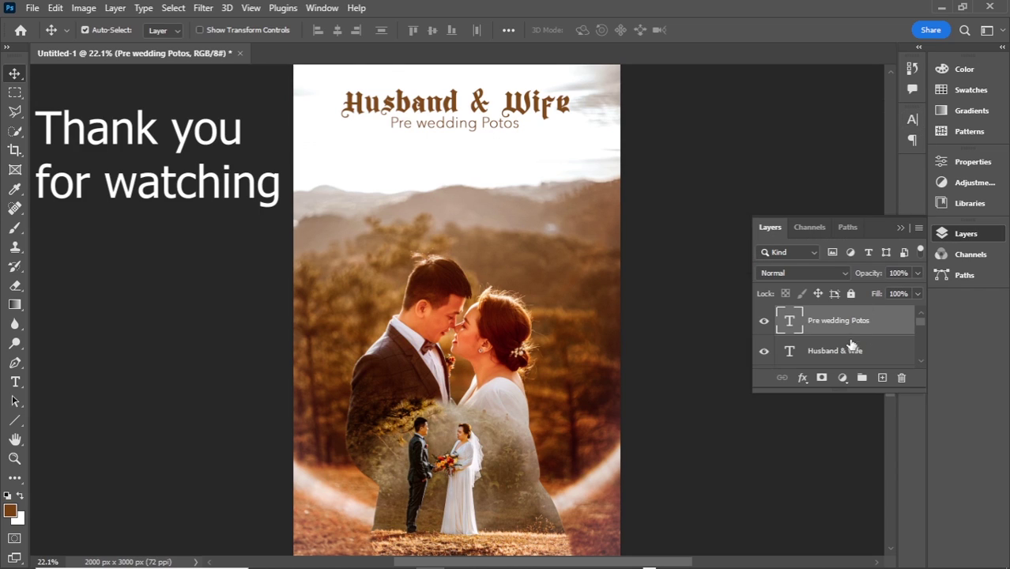